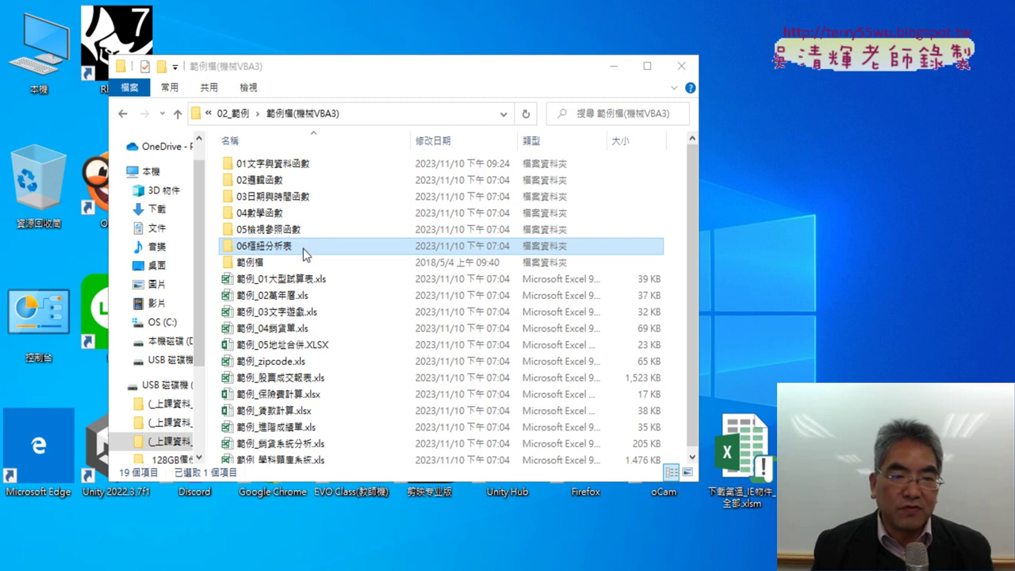
Step: Open the 06樞紐分析表 folder and launch 問卷調查02(原始檔).xlsx in Excel
double_click(306, 254)
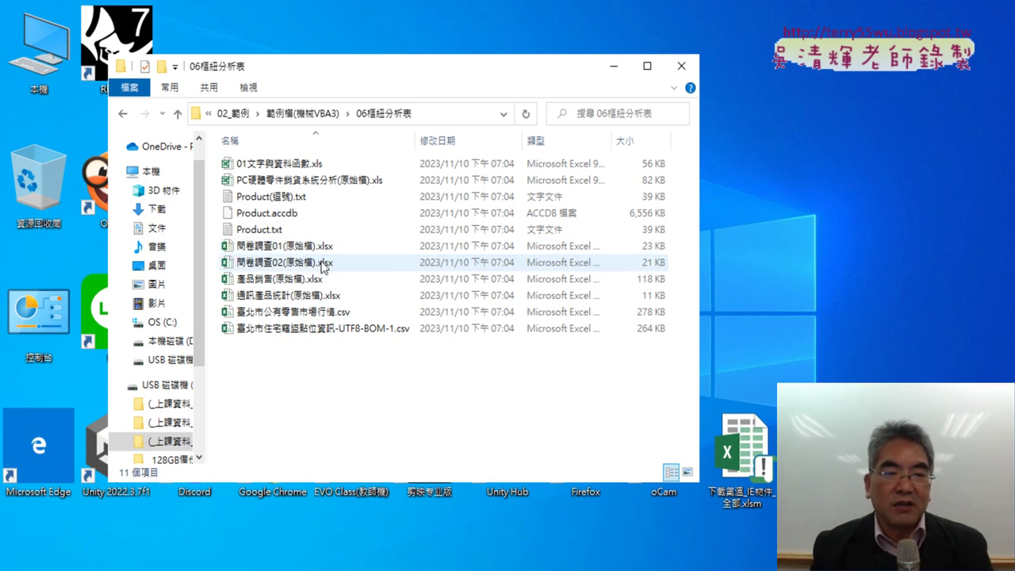
click(327, 251)
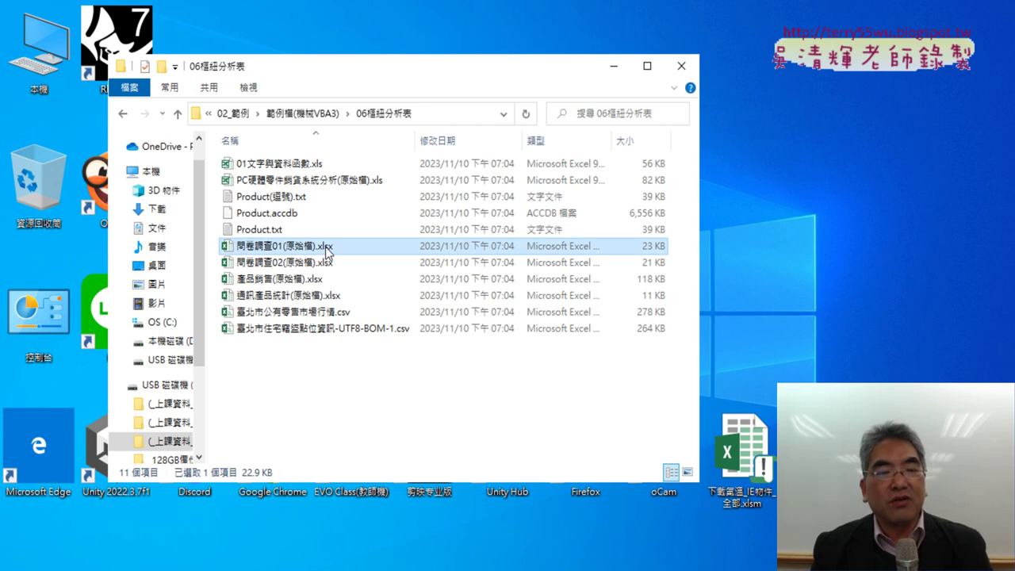
click(248, 270)
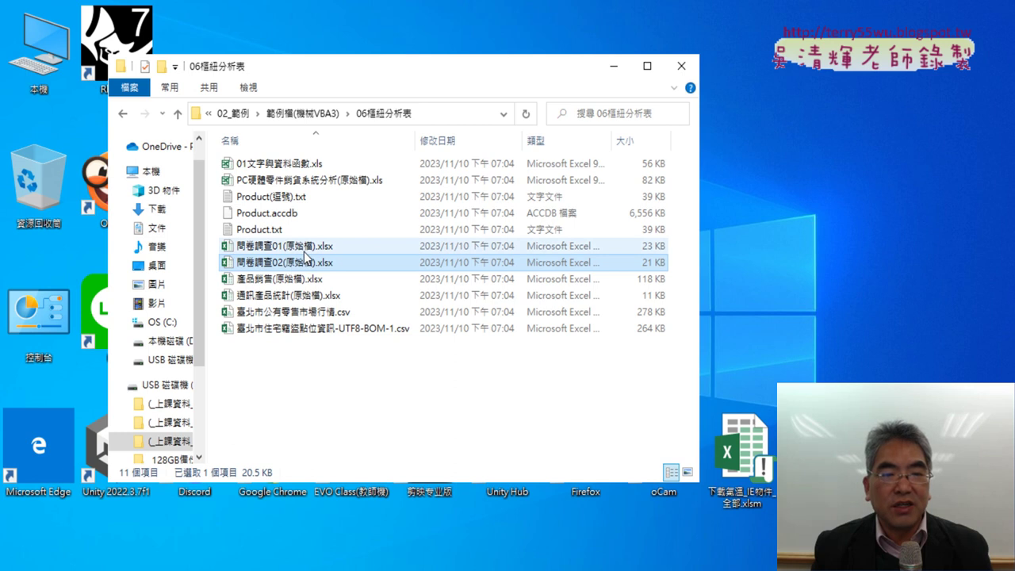
click(306, 252)
double_click(306, 262)
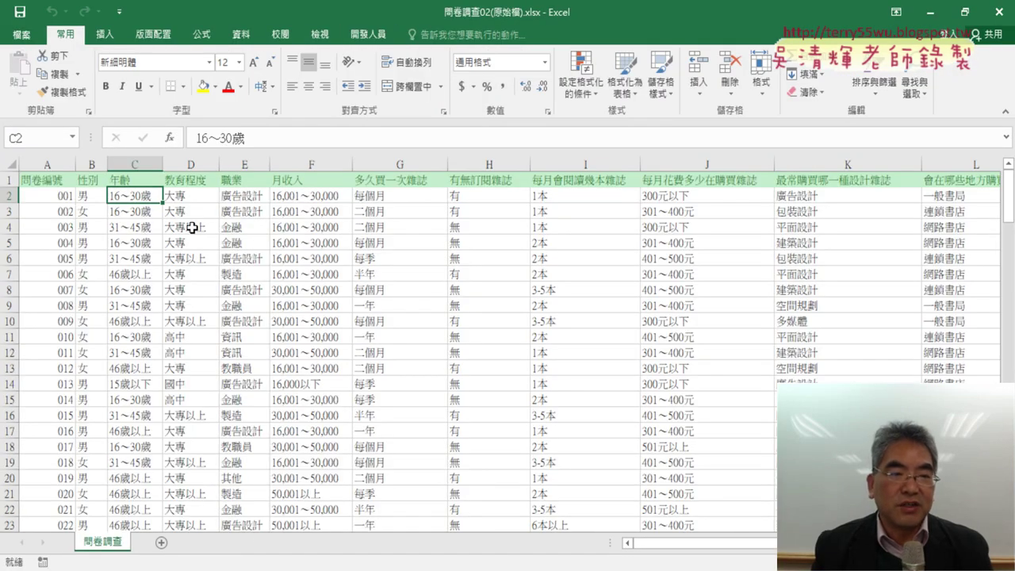
Step: Check the 性別 and 年齡 answer columns, then minimize the 問卷調查02 and 326班級成績查詢 windows
click(91, 165)
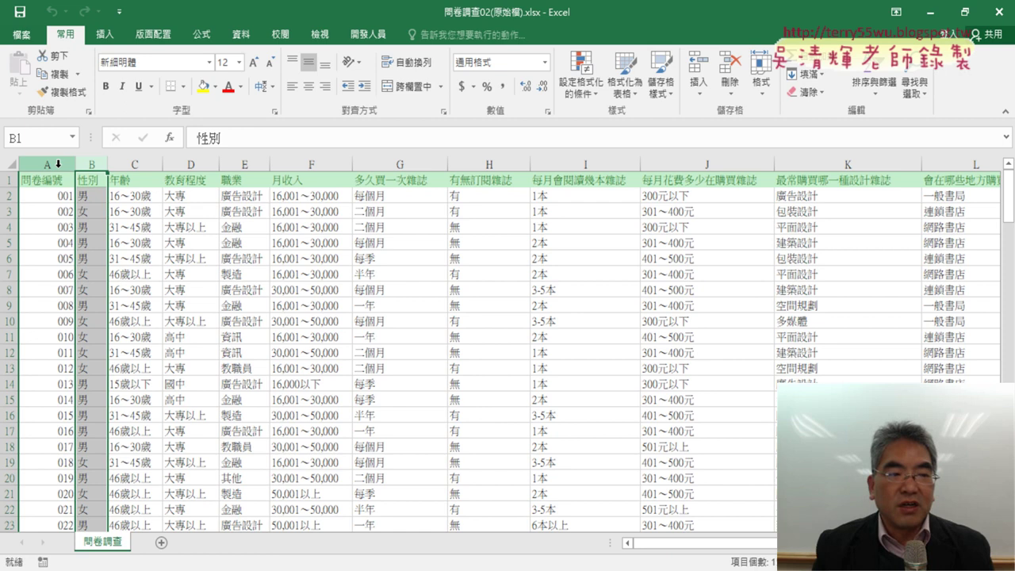
click(48, 165)
click(92, 164)
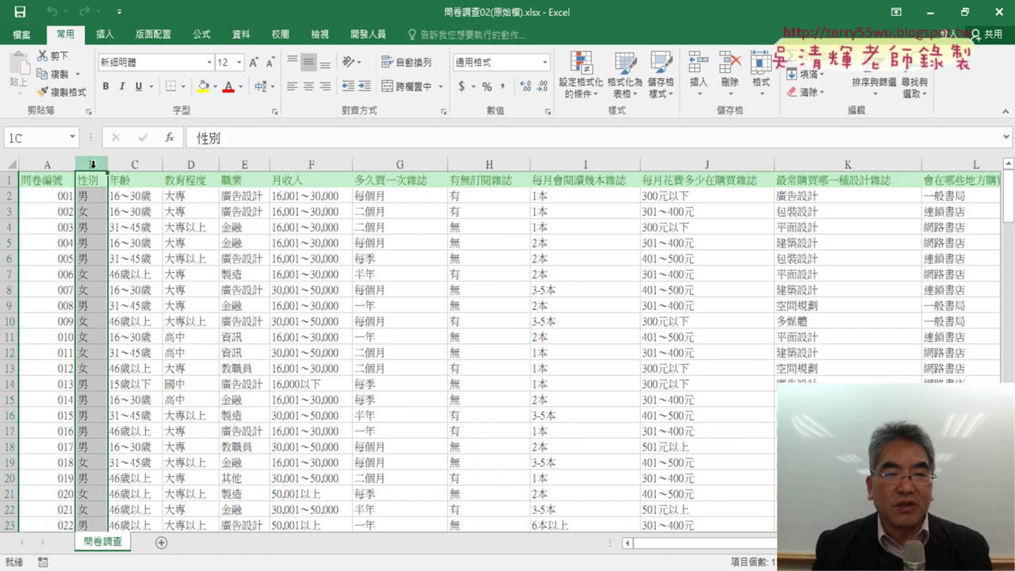
click(147, 164)
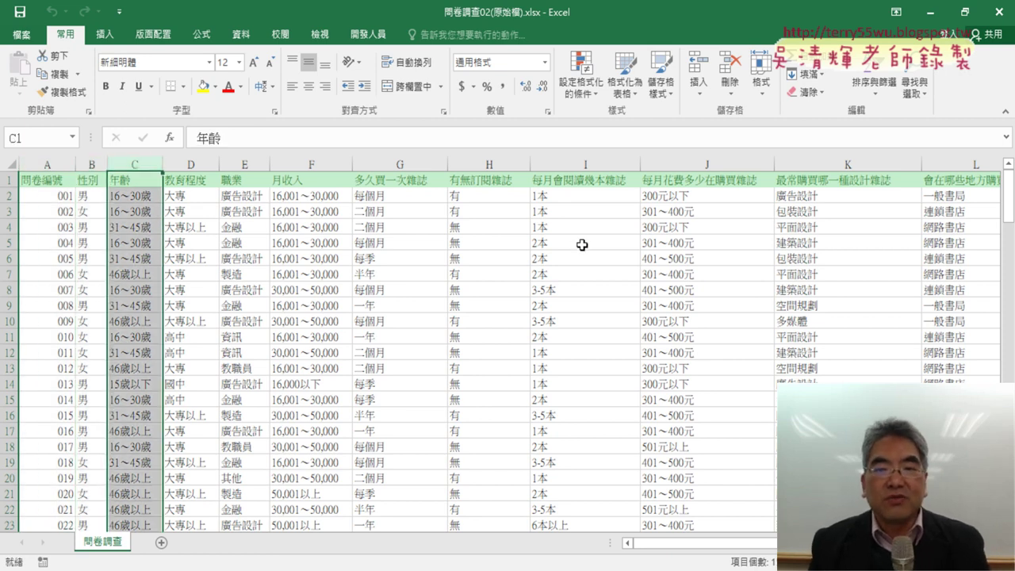
click(935, 19)
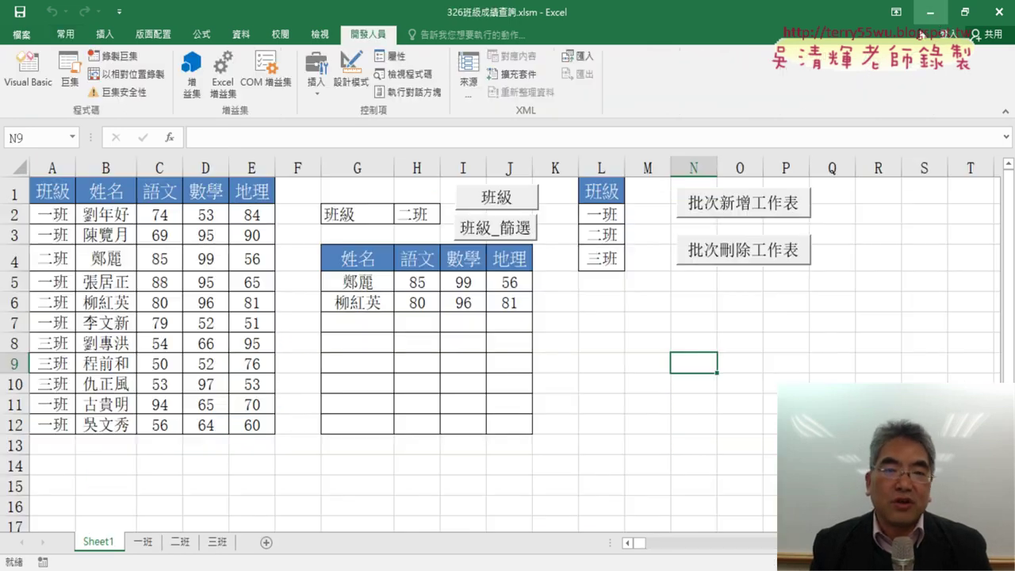
click(932, 13)
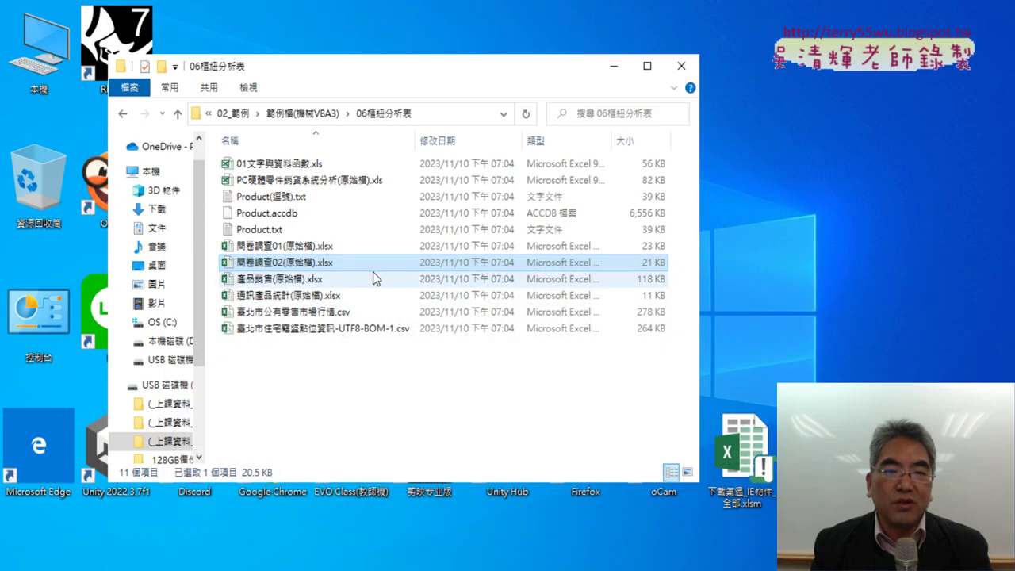
Step: Open 問卷調查01(原始檔).xlsx and check the gender codes a1 and a2 on the 問卷調查 sheet
double_click(276, 242)
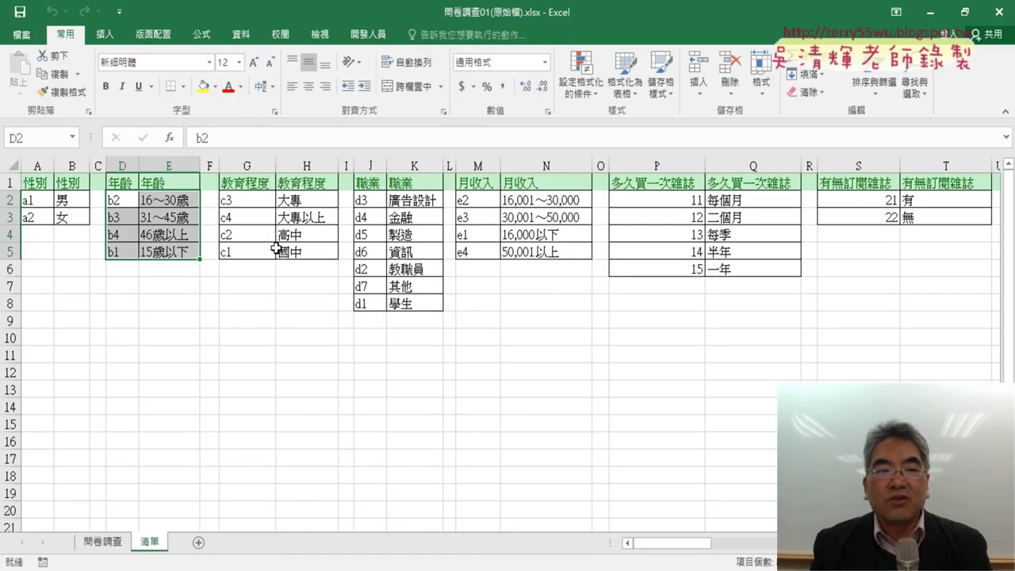
click(101, 543)
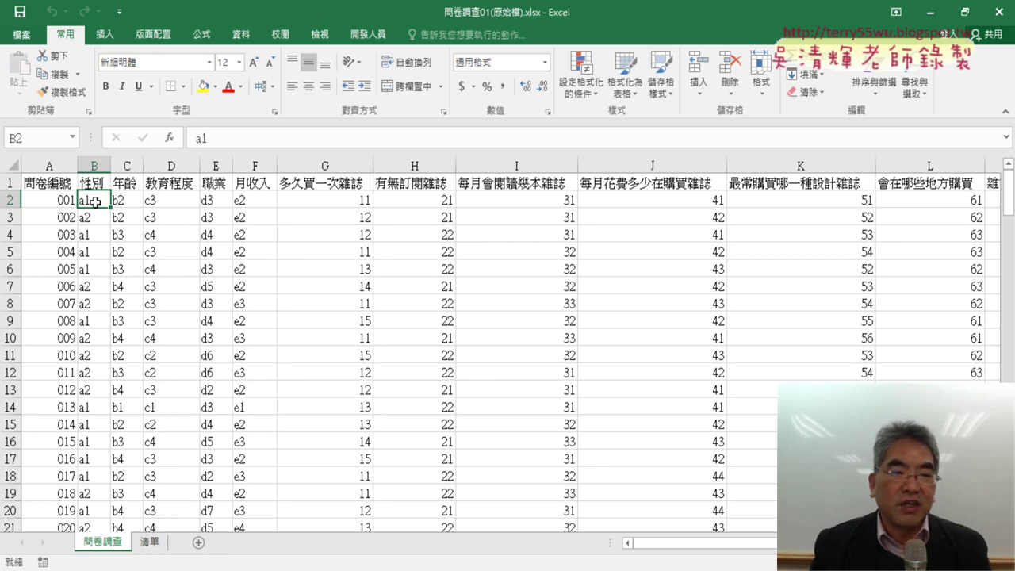
click(94, 217)
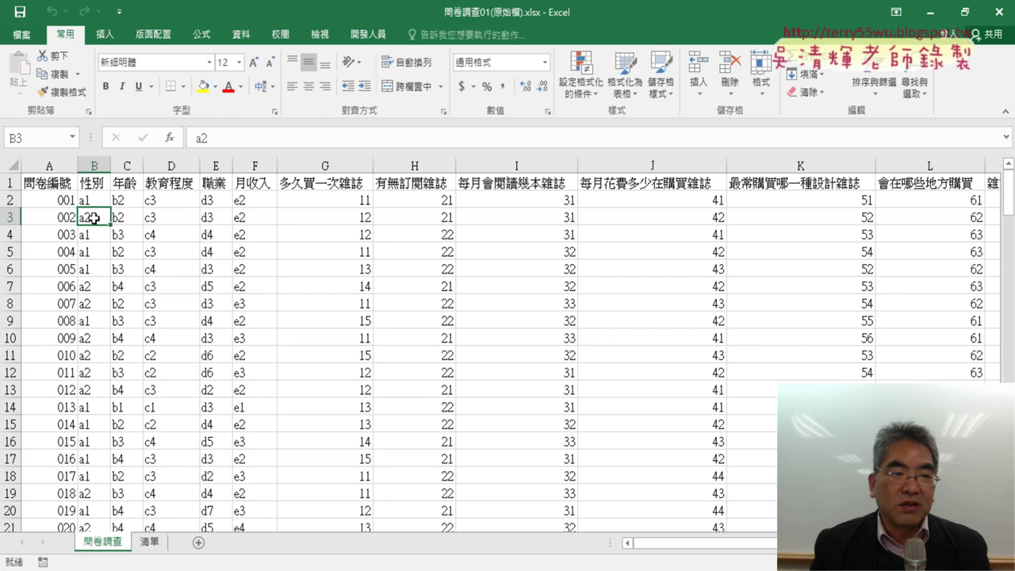
click(93, 200)
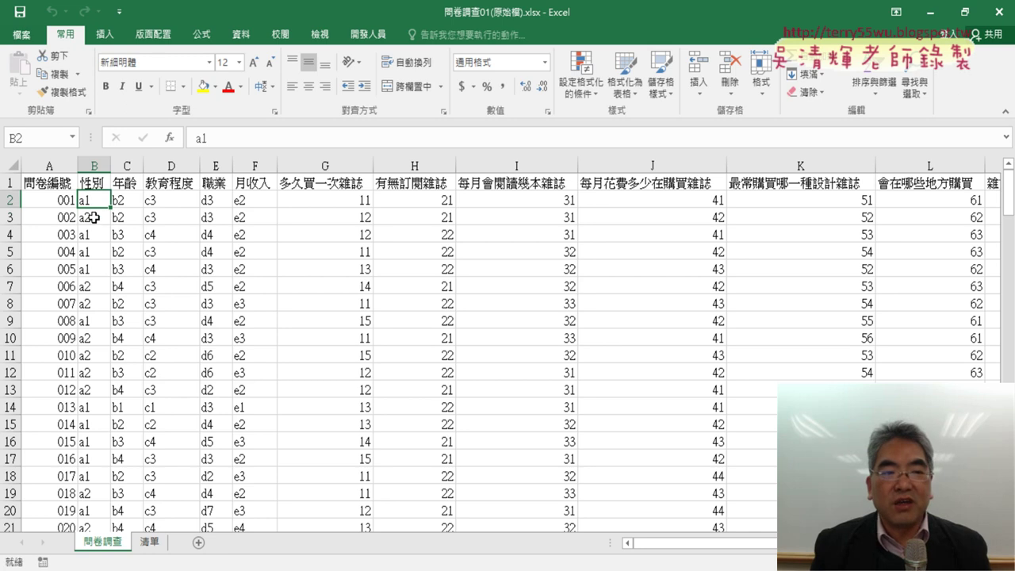
Step: Compare the 清單 gender list (a1, a2 女) with the age codes in column C
click(150, 543)
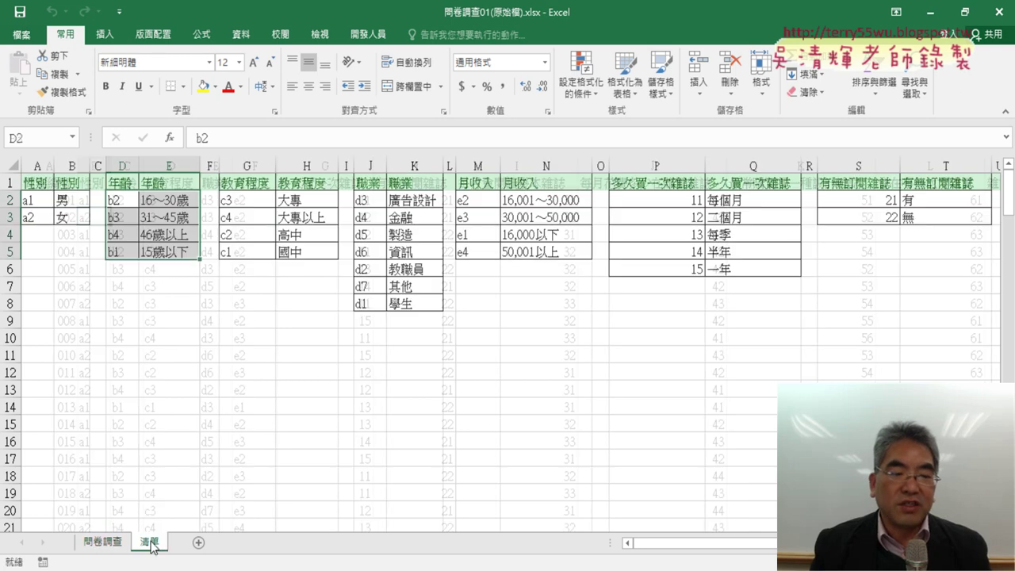
click(31, 199)
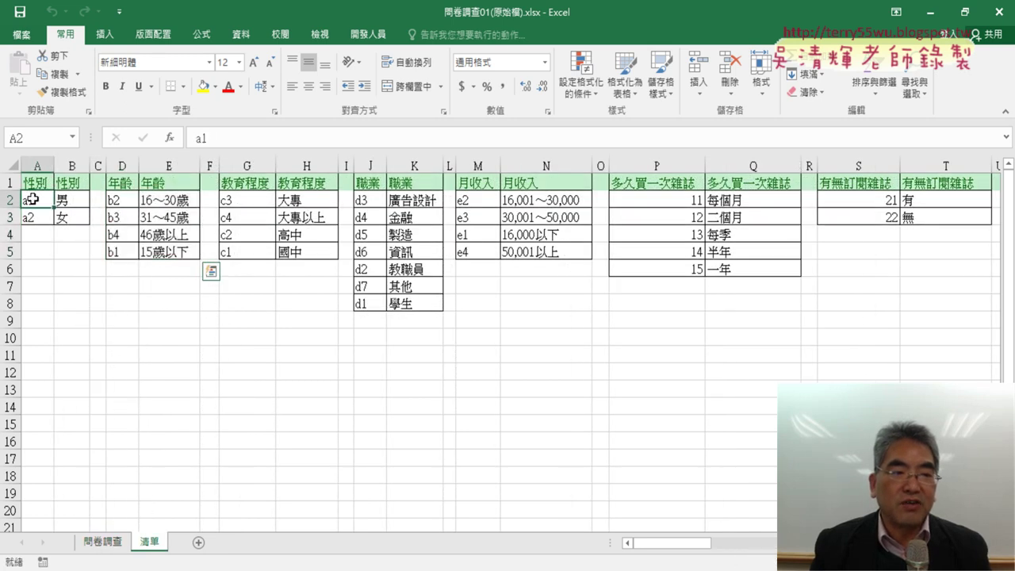
mouse_move(31, 199)
mouse_down()
mouse_move(70, 202)
mouse_move(69, 219)
mouse_up()
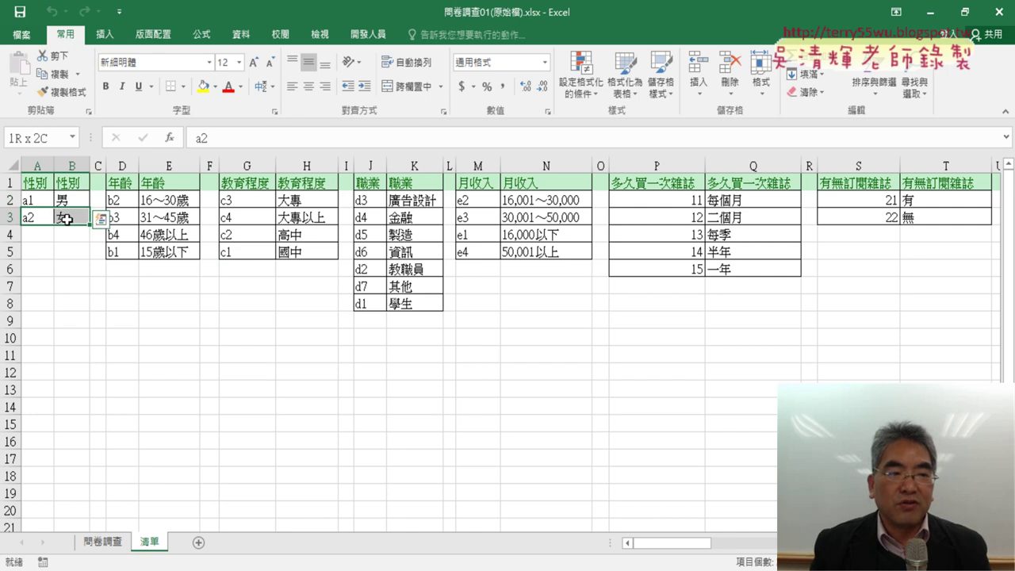
click(103, 543)
click(131, 198)
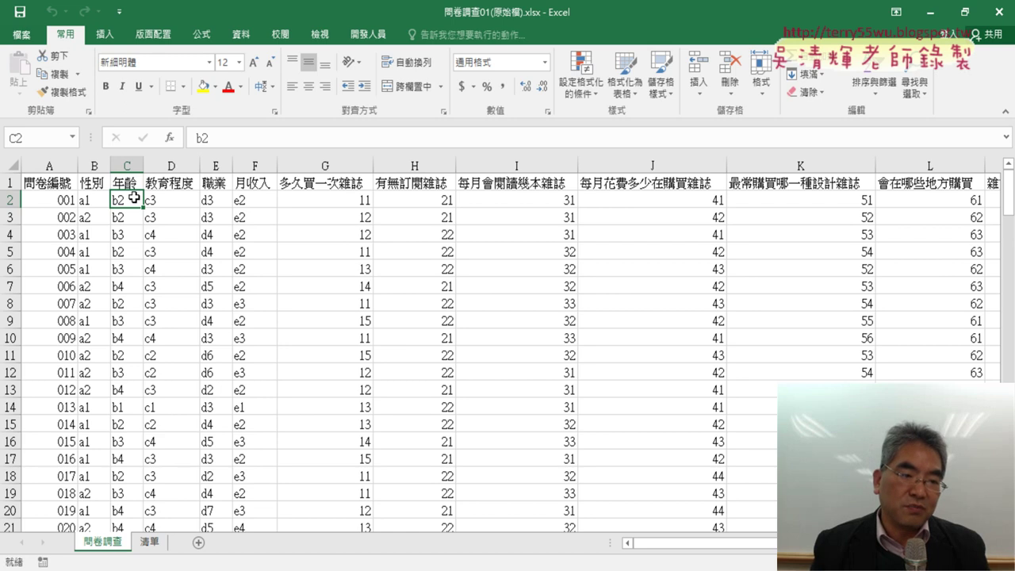
drag(127, 406, 137, 339)
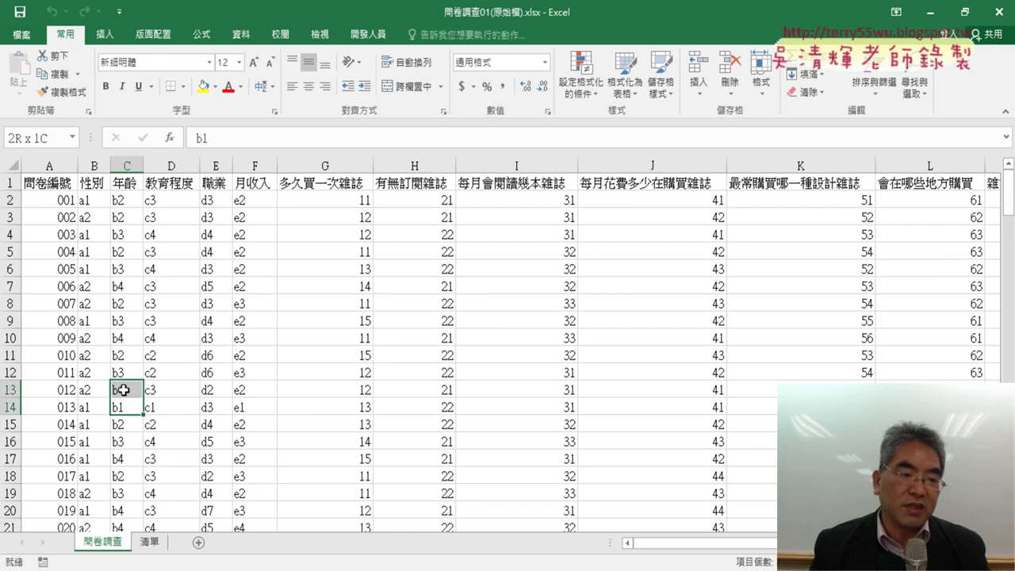
Step: Review the 清單 age table: codes in column D and labels 15歲以下 through 31～45歲 in E2:E5
click(150, 543)
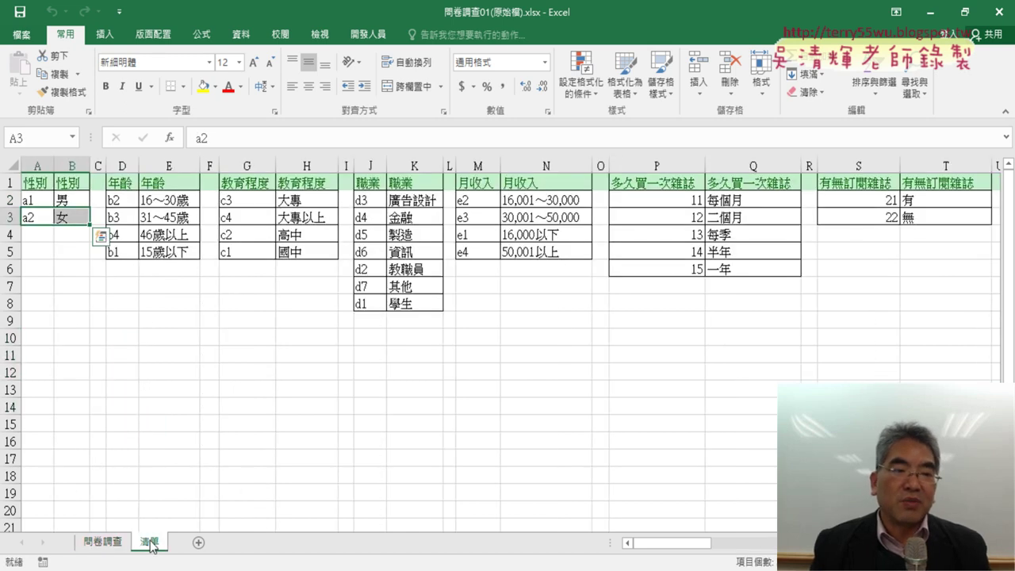
click(135, 256)
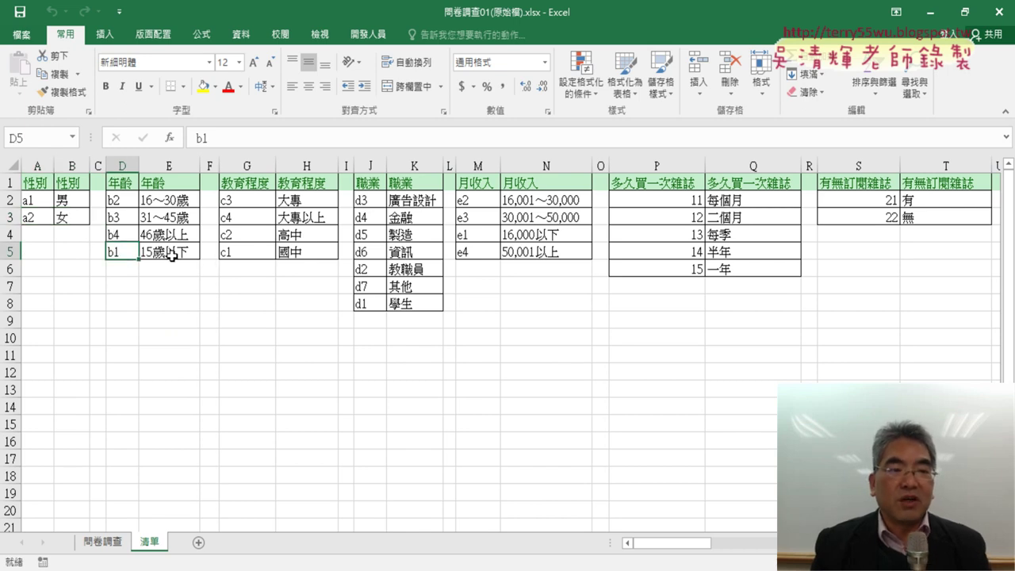
click(172, 252)
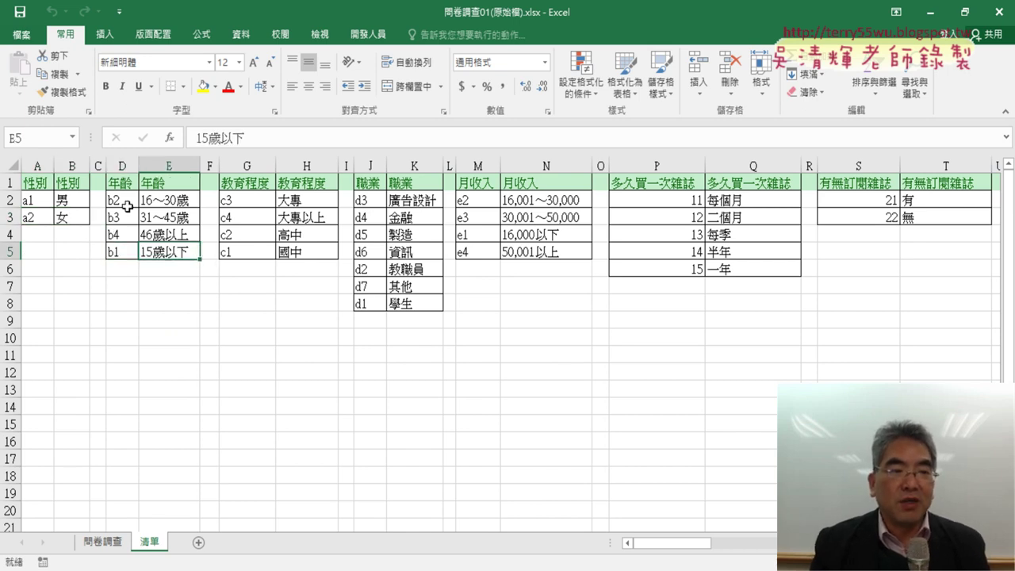
click(176, 201)
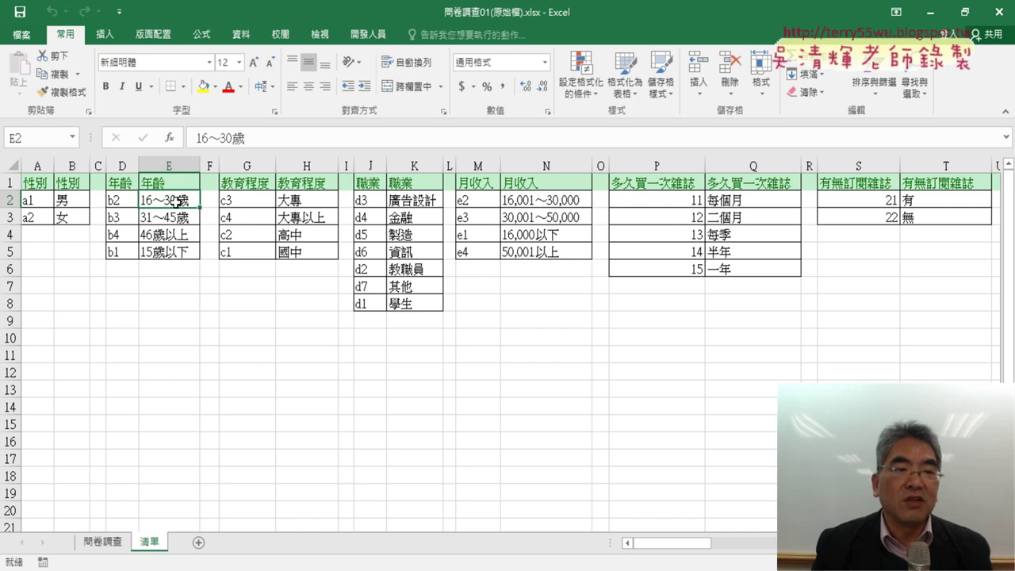
click(167, 221)
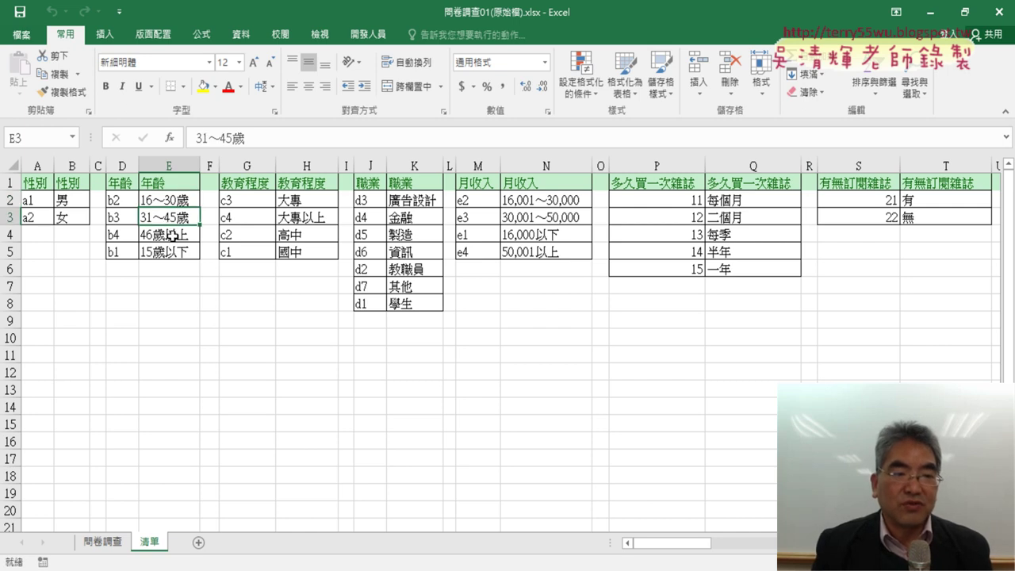
click(173, 235)
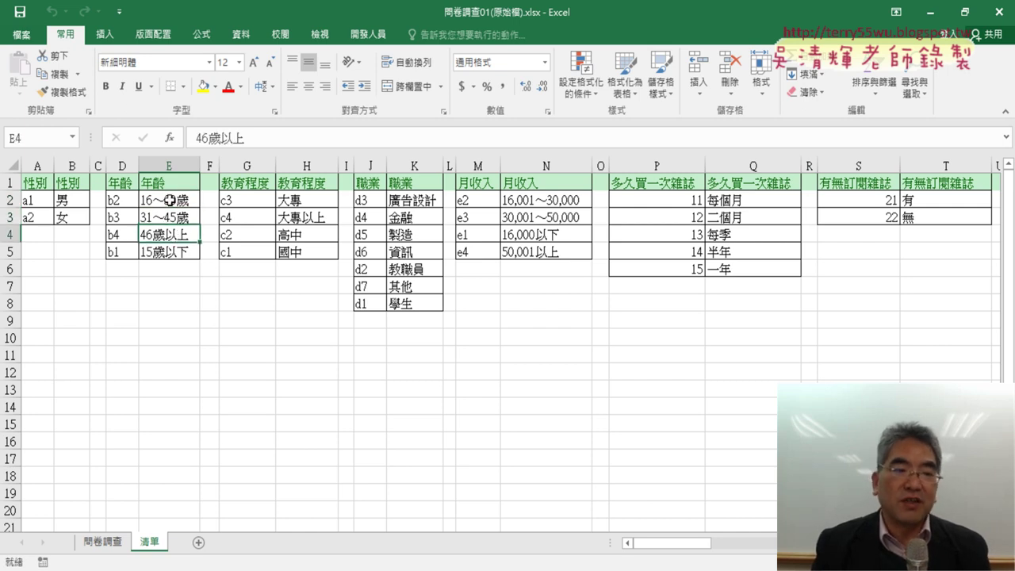
drag(169, 200, 173, 254)
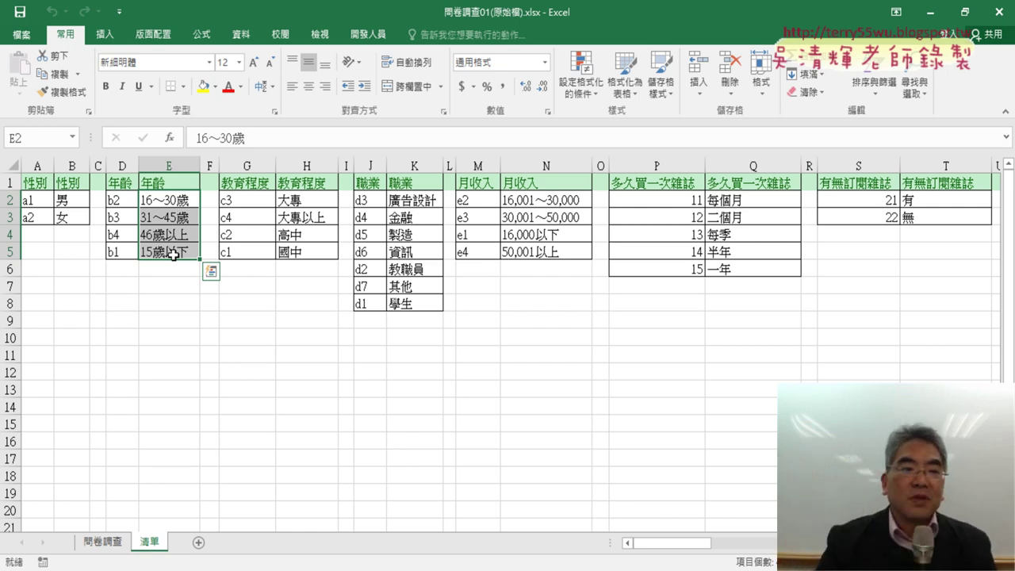
click(114, 200)
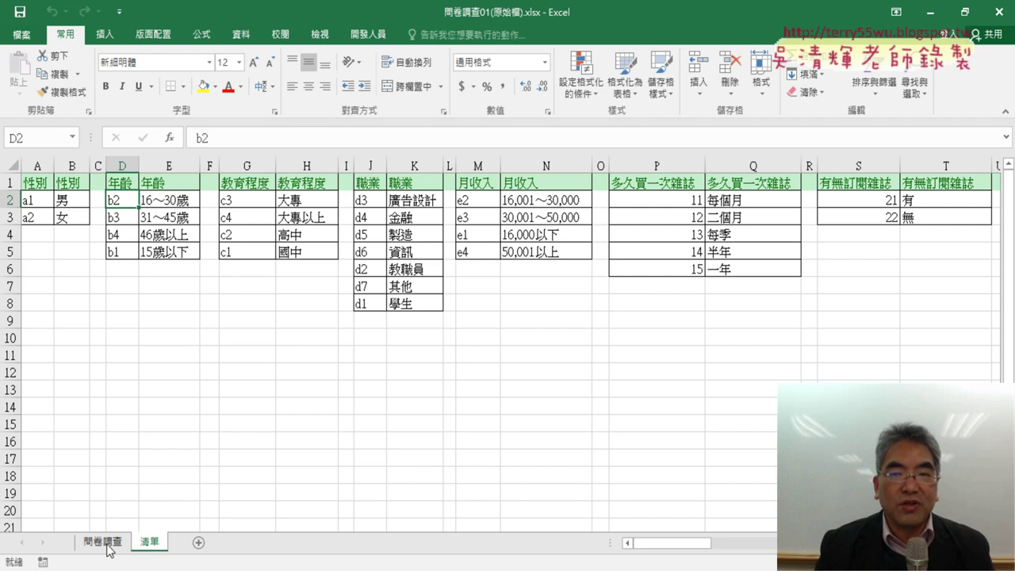
Step: Return to the 問卷調查 sheet and move across the answer columns to cell O2
click(107, 546)
click(92, 165)
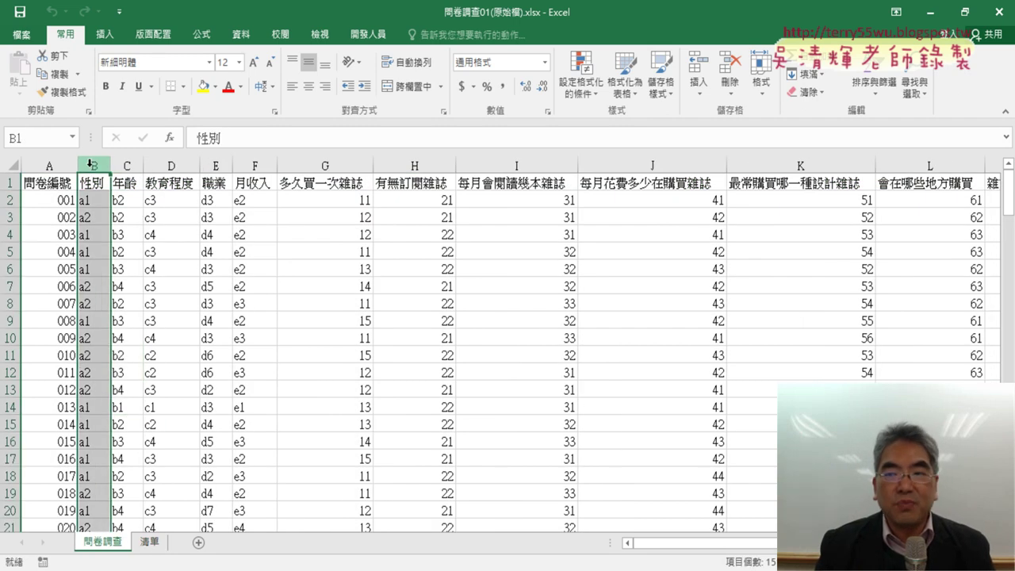
scroll(511, 344, right, 2)
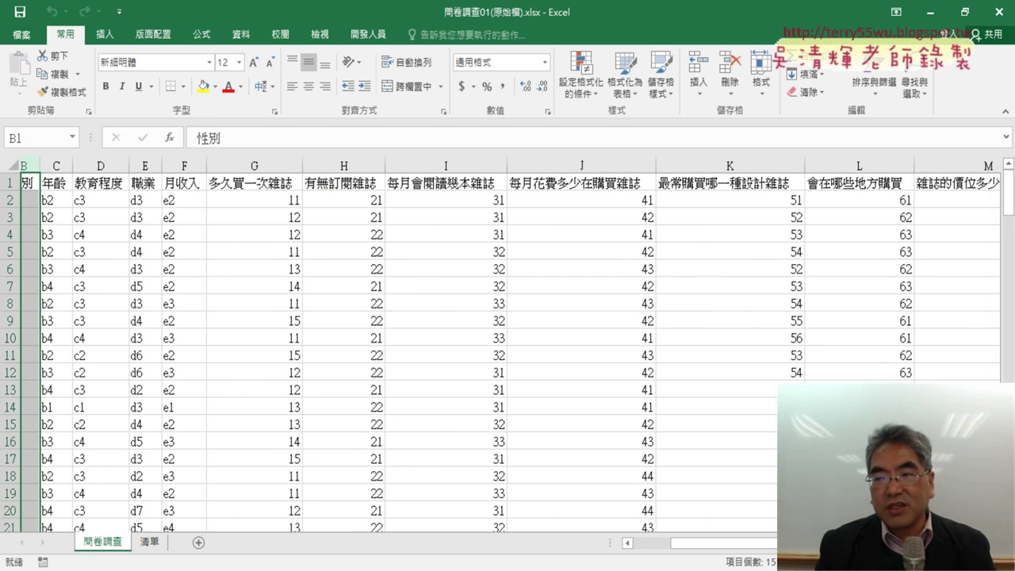
scroll(511, 344, right, 2)
scroll(511, 344, right, 1)
scroll(511, 344, right, 2)
scroll(511, 343, right, 2)
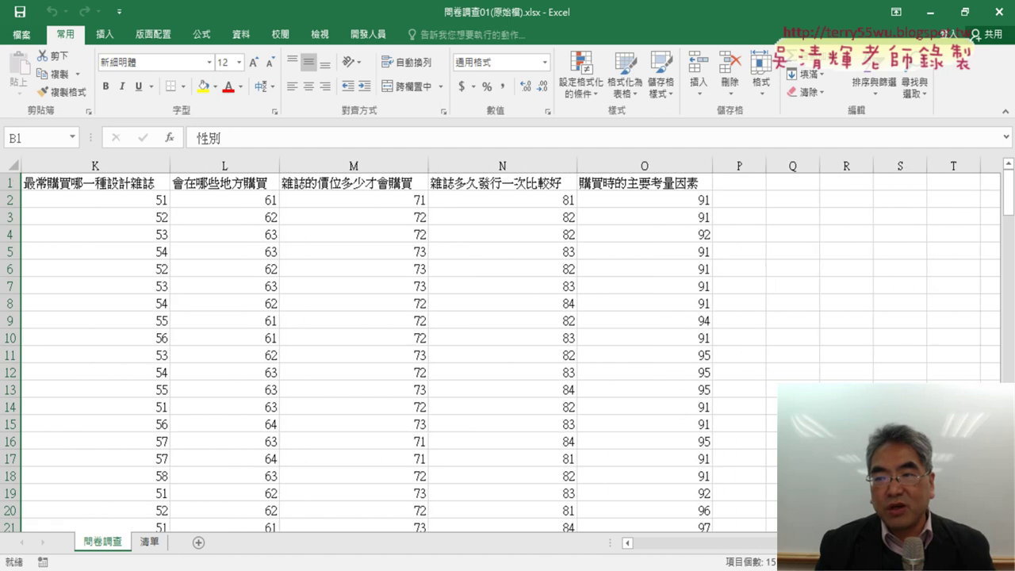
click(687, 199)
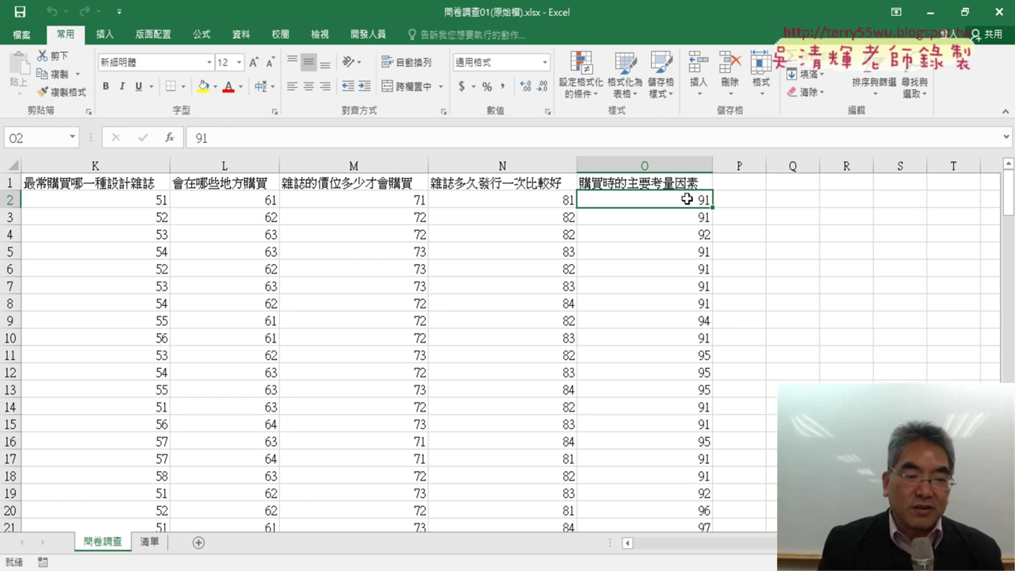
click(150, 542)
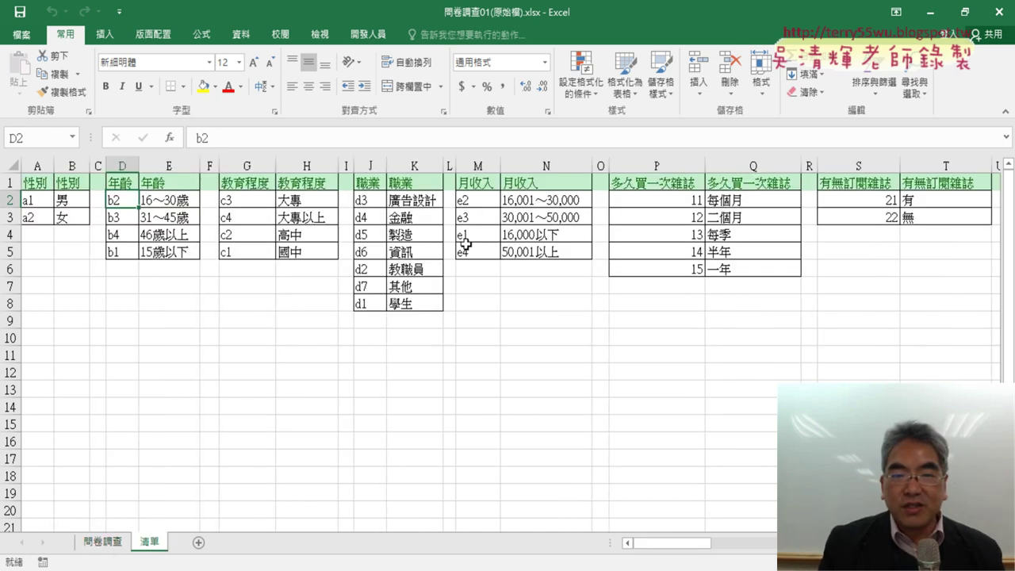
drag(167, 200, 173, 251)
click(119, 201)
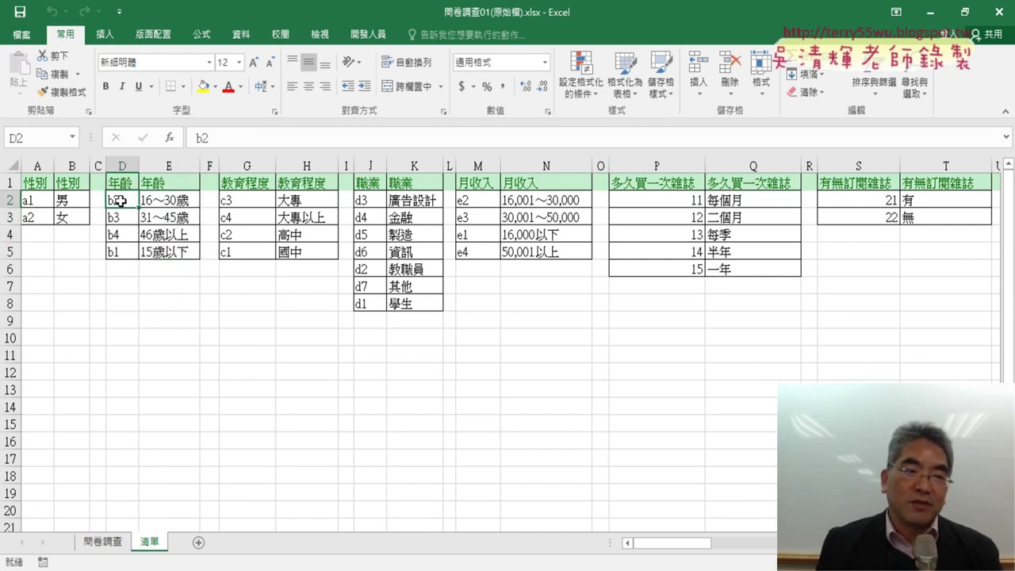
click(160, 201)
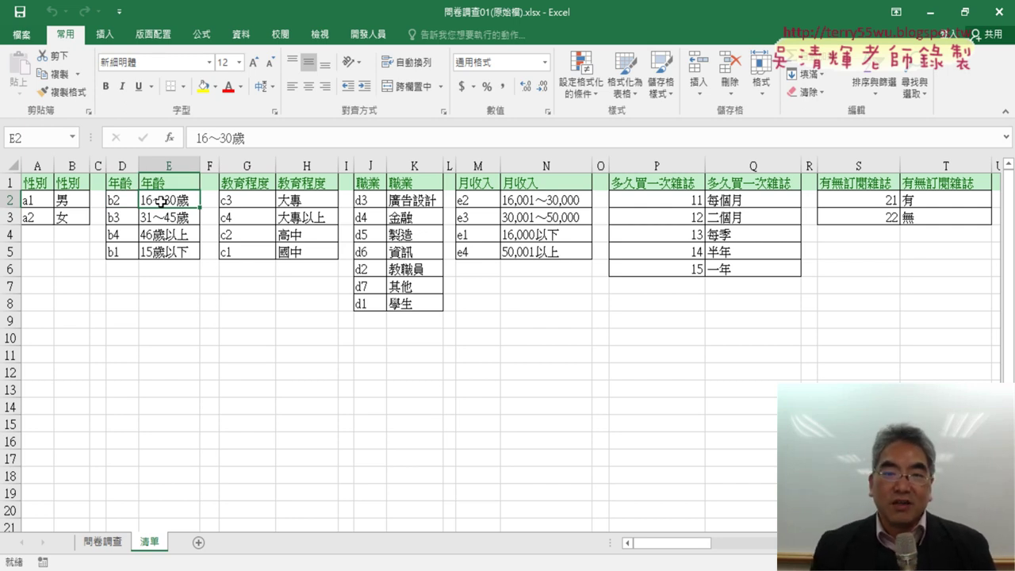
drag(702, 547, 825, 547)
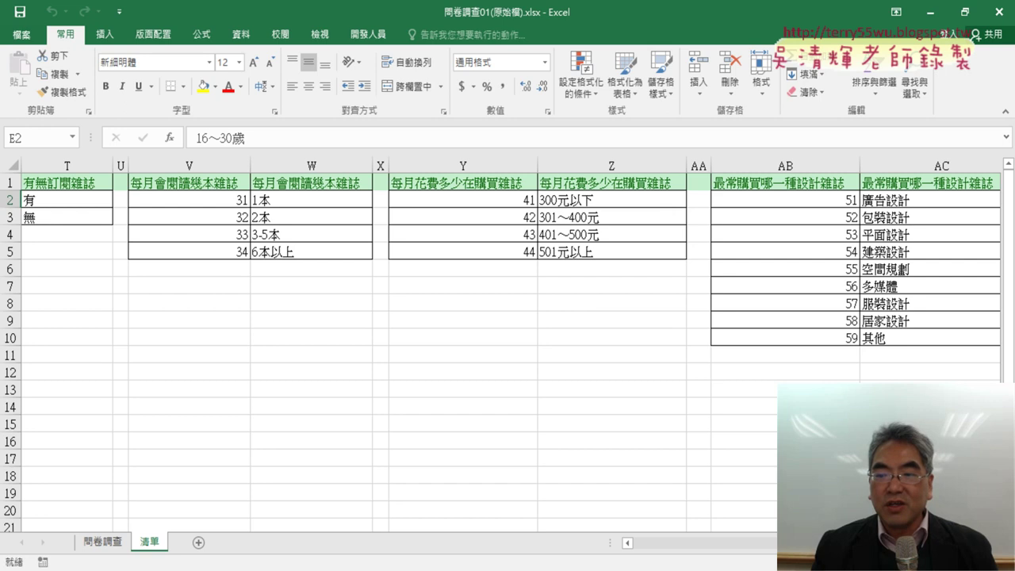
click(99, 542)
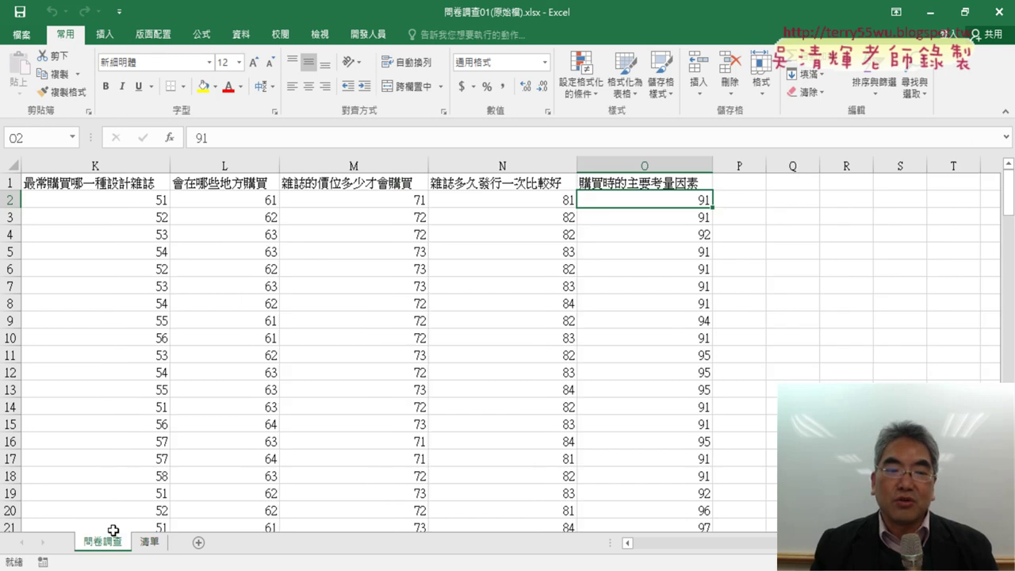
drag(785, 544, 641, 545)
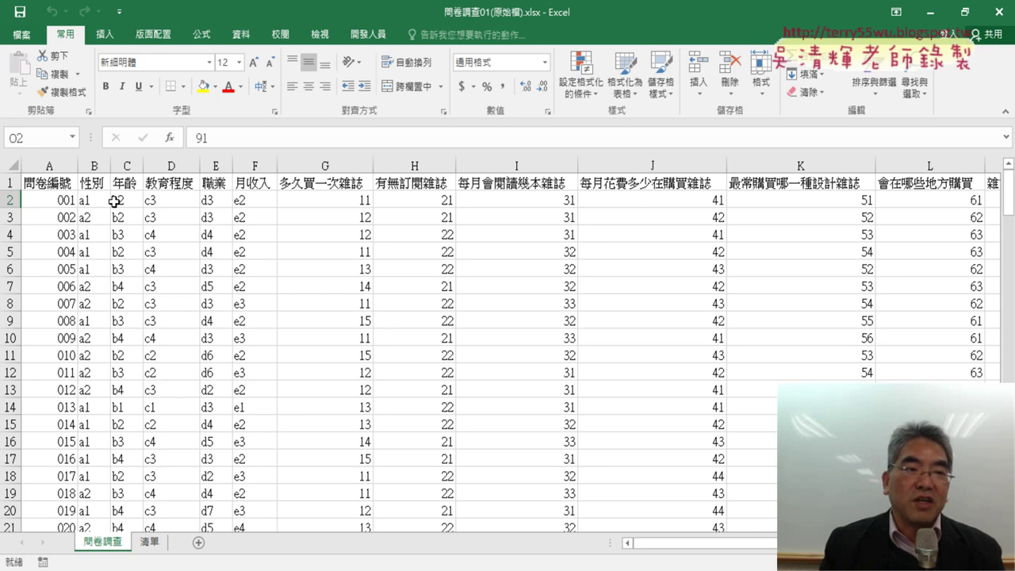
click(94, 200)
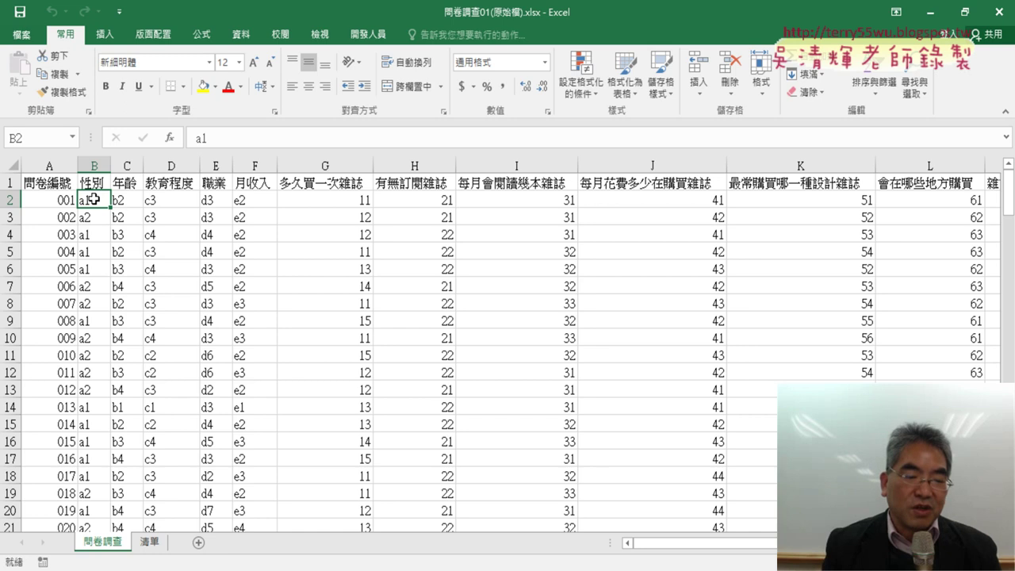
click(153, 544)
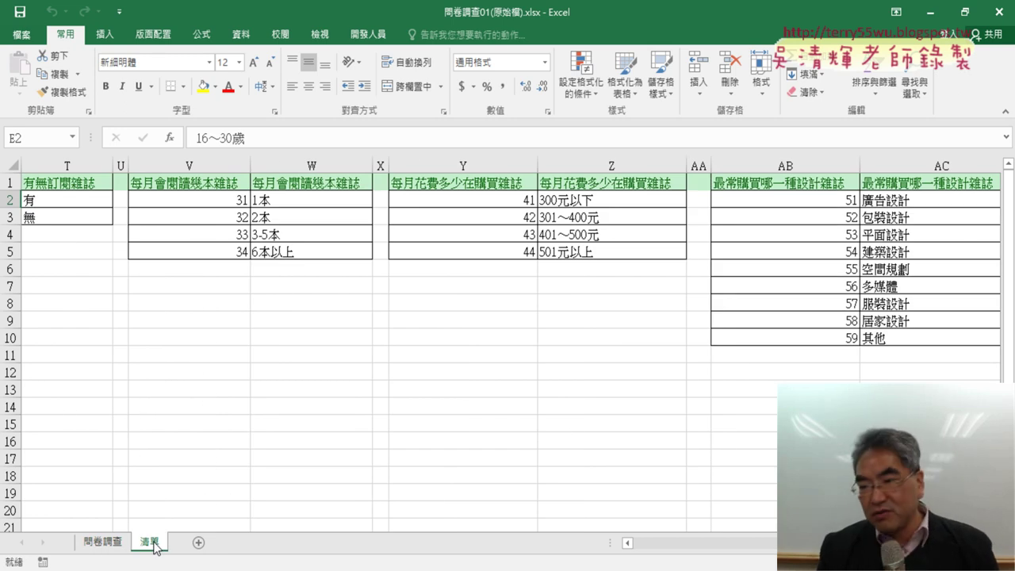
click(101, 544)
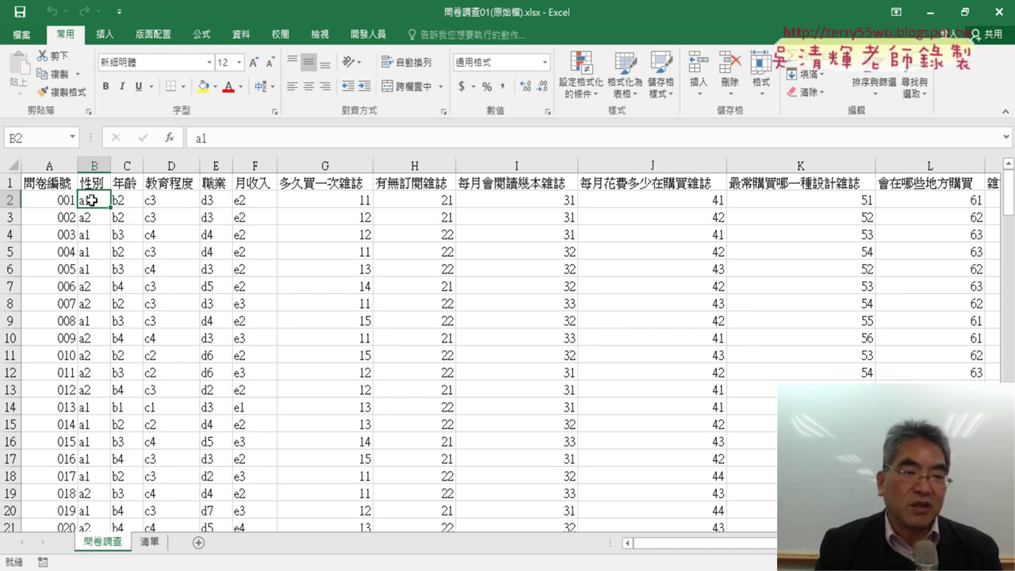
Step: Insert an empty column before the 年齡 answers, then delete it again
click(127, 166)
right_click(128, 166)
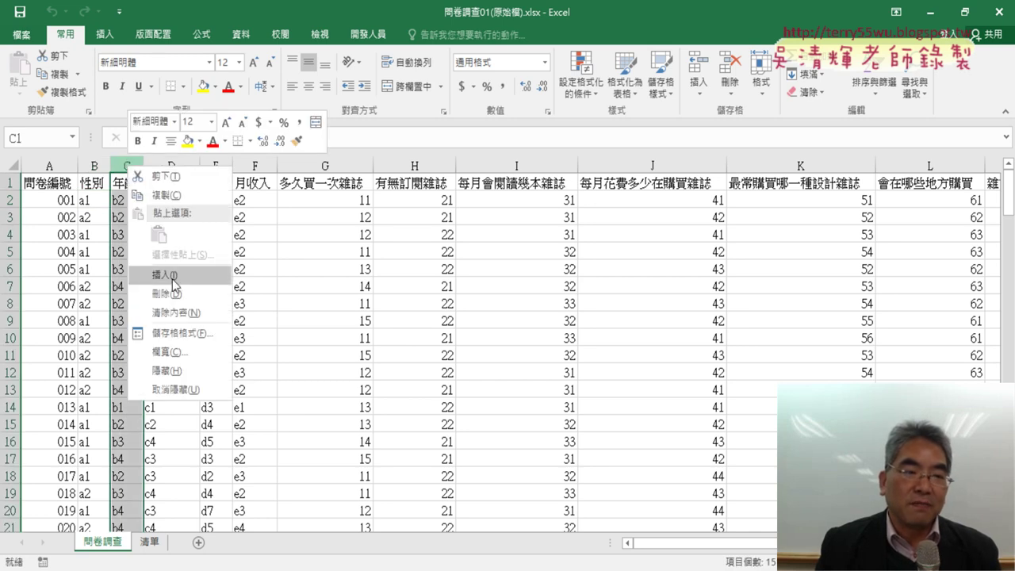
click(173, 274)
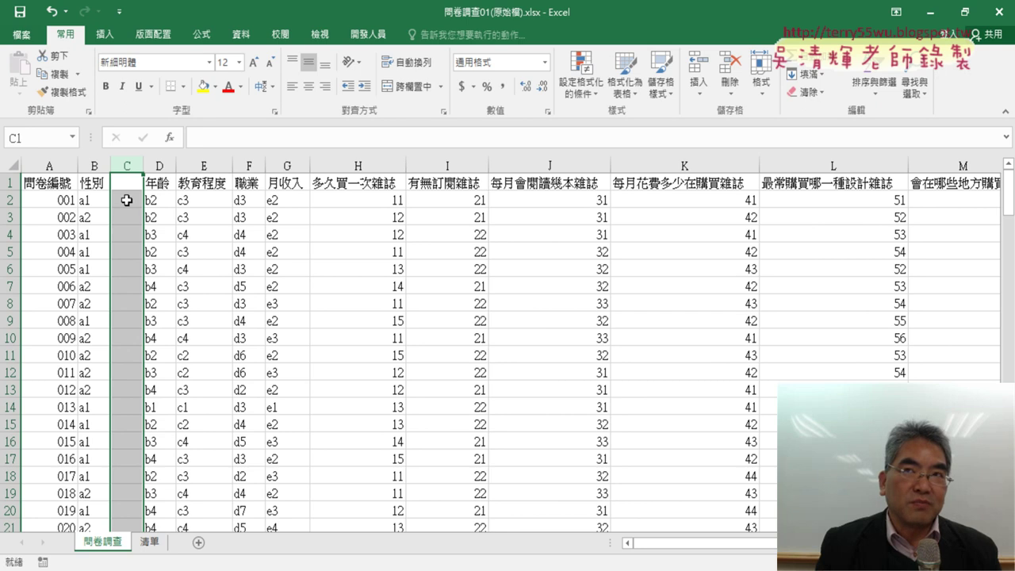
click(127, 201)
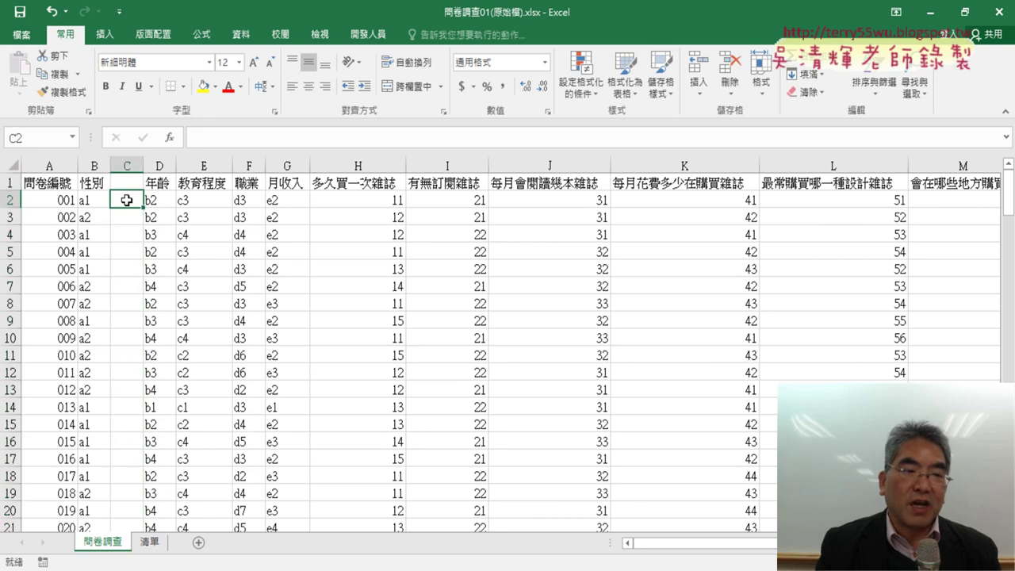
click(92, 165)
click(127, 165)
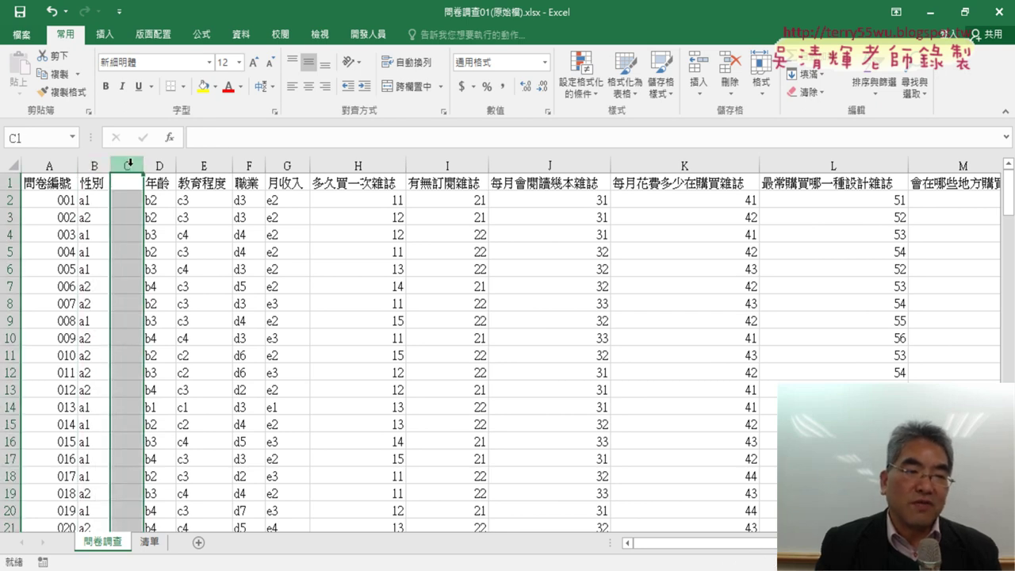
right_click(127, 165)
click(162, 292)
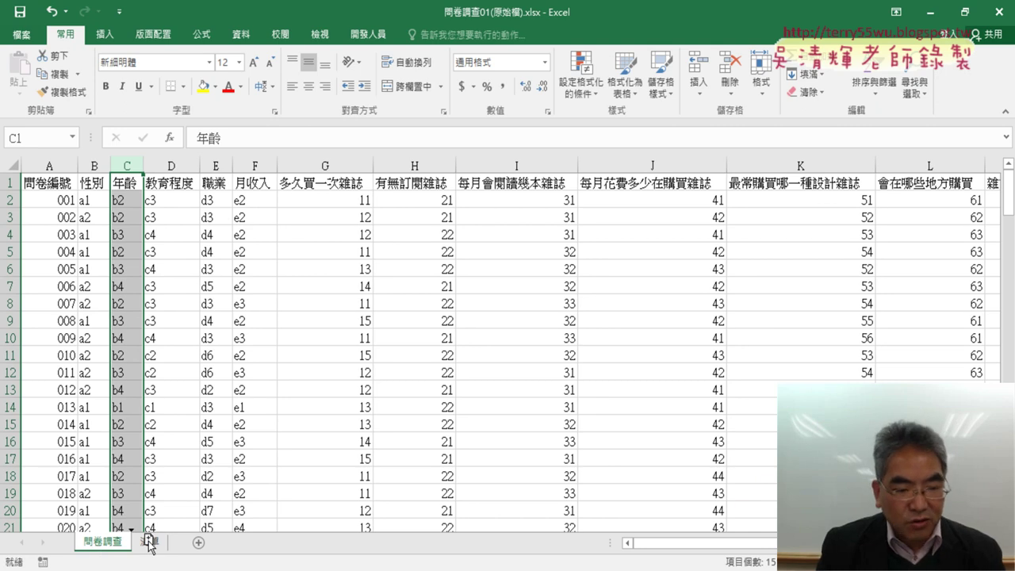
Step: Duplicate the 問卷調查 sheet as 問卷調查 (2) and clear its answers from B2 to the last cell
drag(147, 542, 149, 545)
click(95, 546)
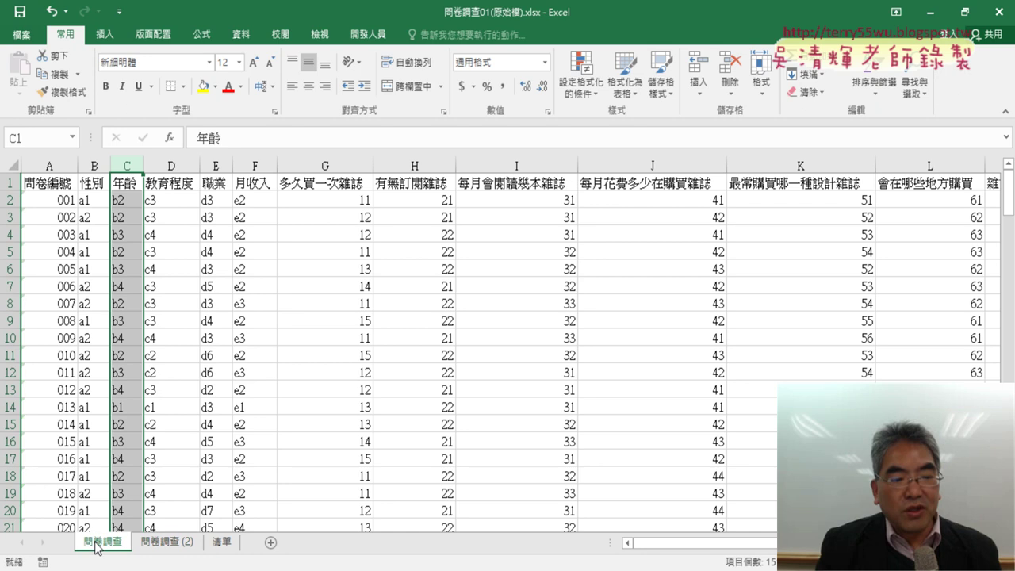
click(176, 543)
click(90, 202)
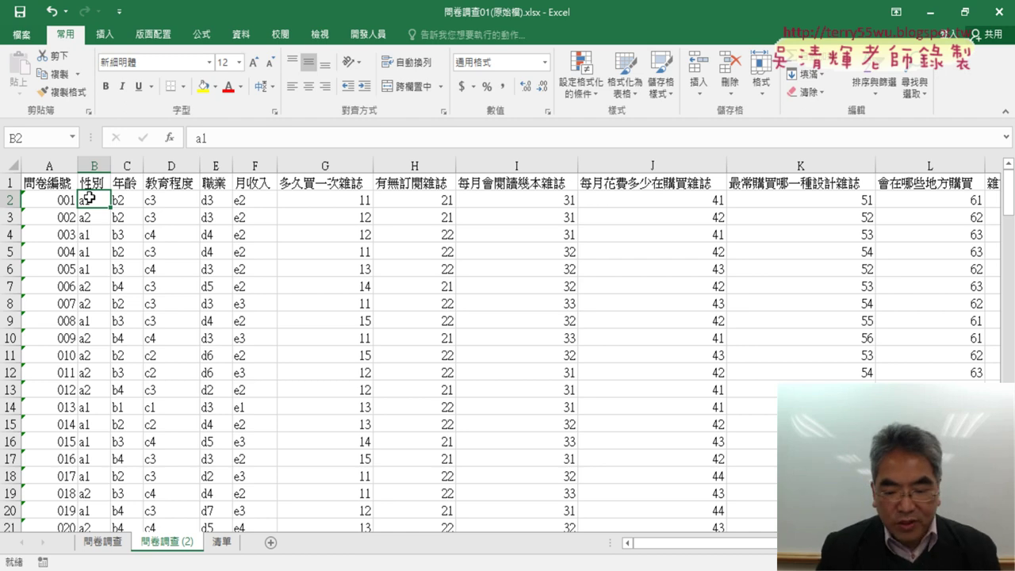
key(ctrl+shift+Right)
key(ctrl+shift+Down)
key(Delete)
key(ctrl+BackSpace)
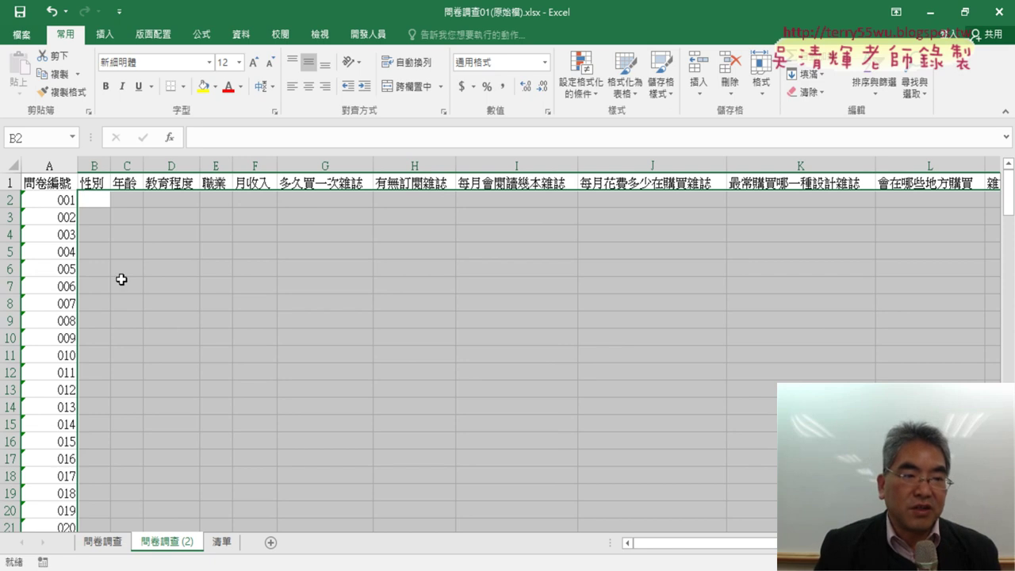
click(95, 200)
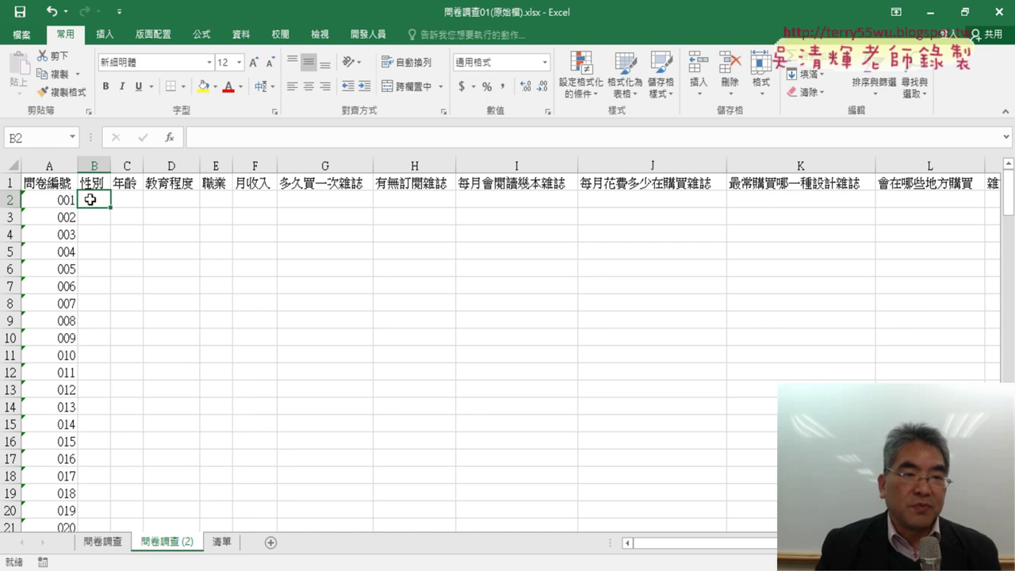
Step: Name the 清單 gender range A2:B3 as 性別 in the Name Box, then return to 問卷調查 (2)
click(220, 545)
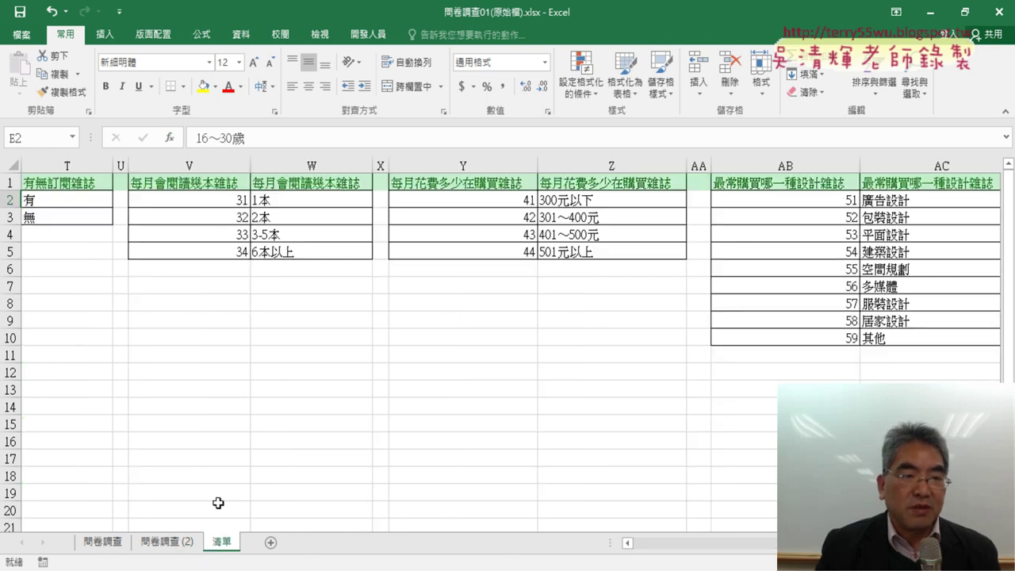
drag(817, 542, 617, 510)
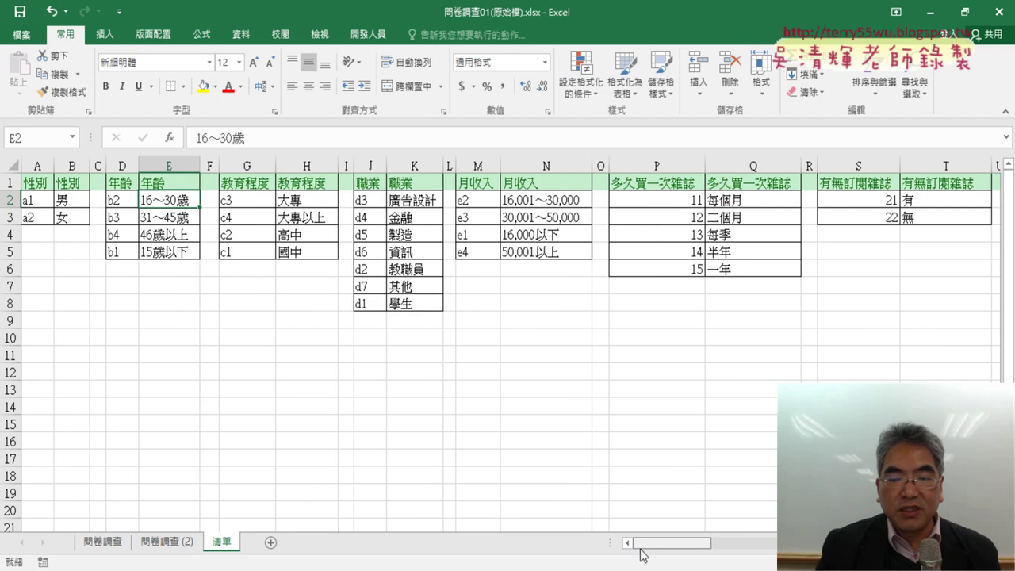
drag(39, 200, 88, 212)
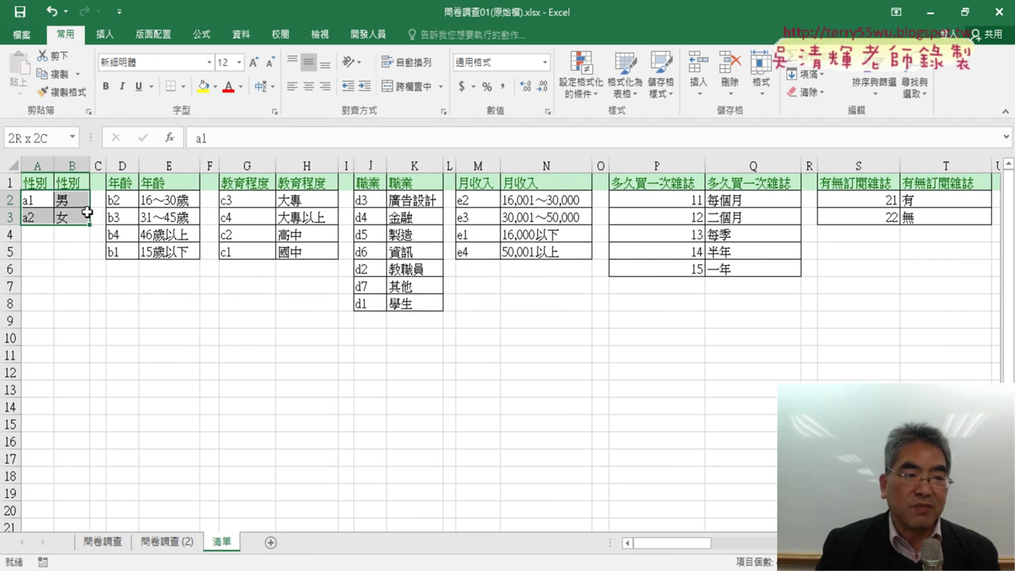
click(71, 182)
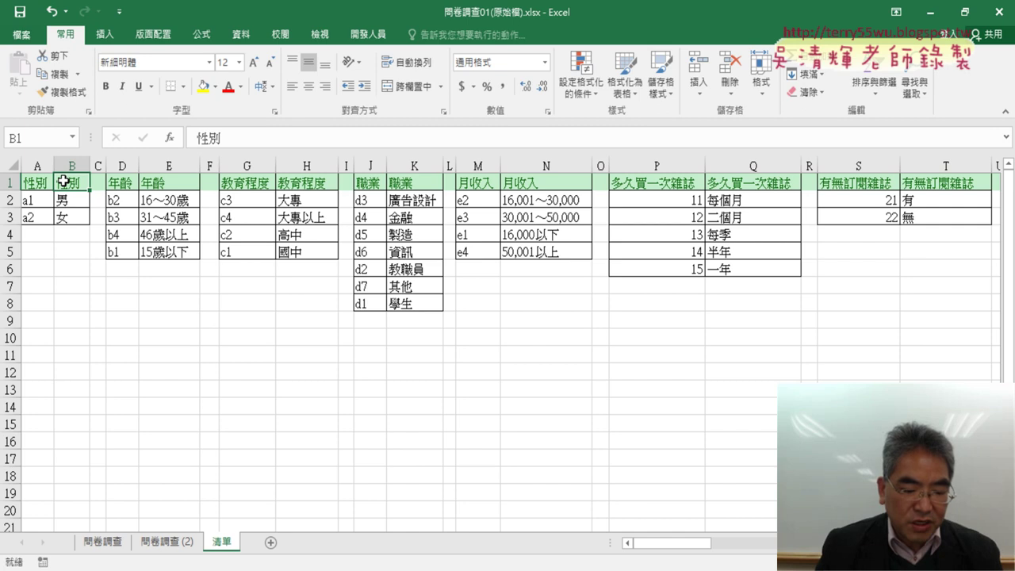
key(ctrl+c)
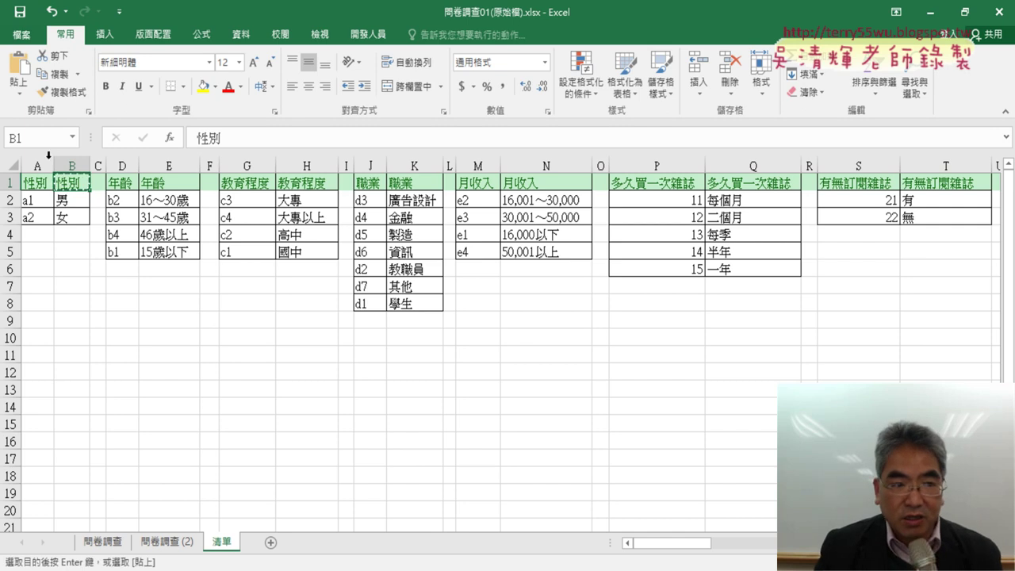
drag(34, 206, 71, 216)
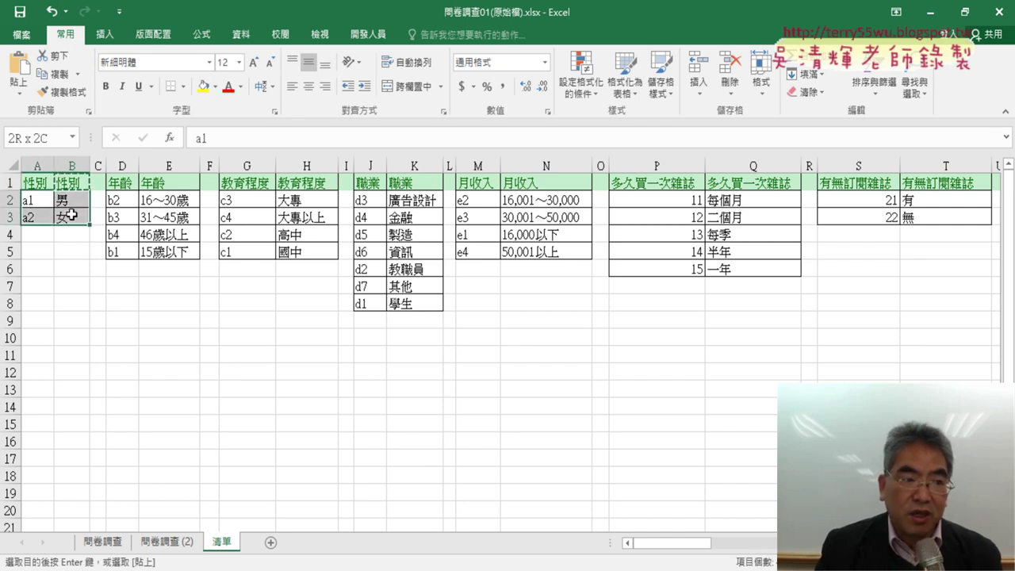
click(59, 136)
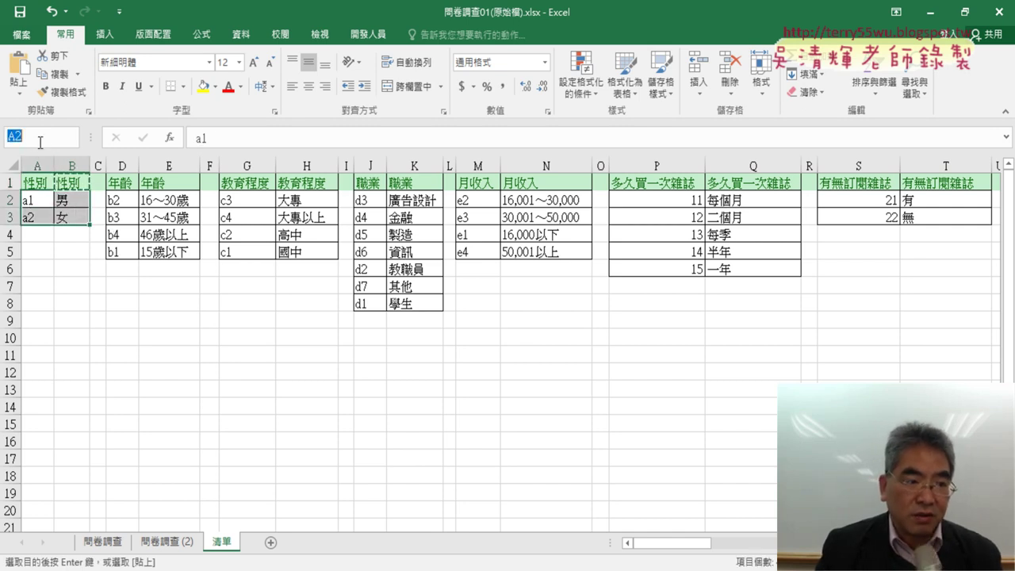
text(性別)
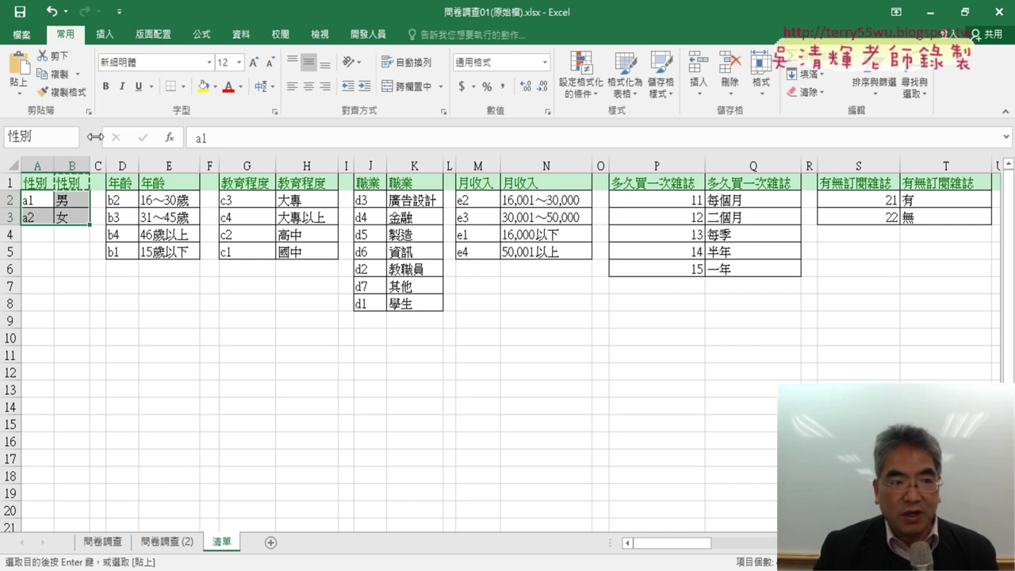
key(Return)
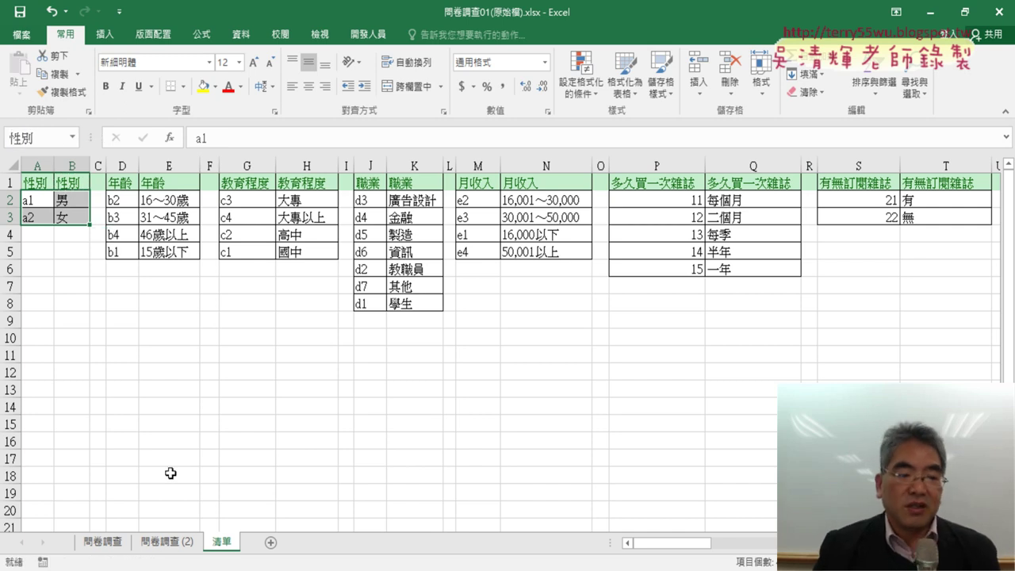
click(173, 542)
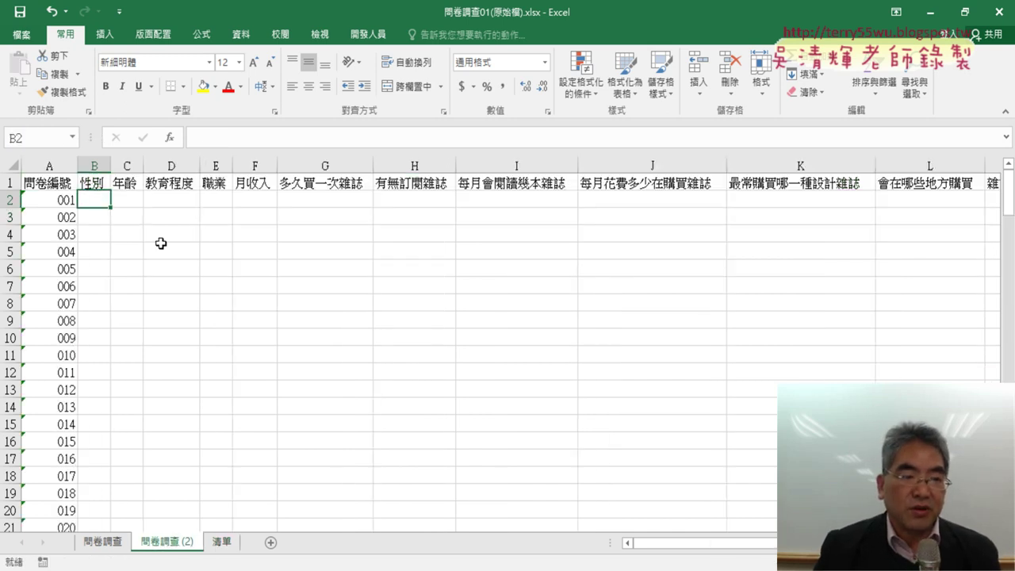
Step: Insert a VLOOKUP function into B2 from the Lookup & Reference category
click(169, 137)
drag(519, 214, 564, 100)
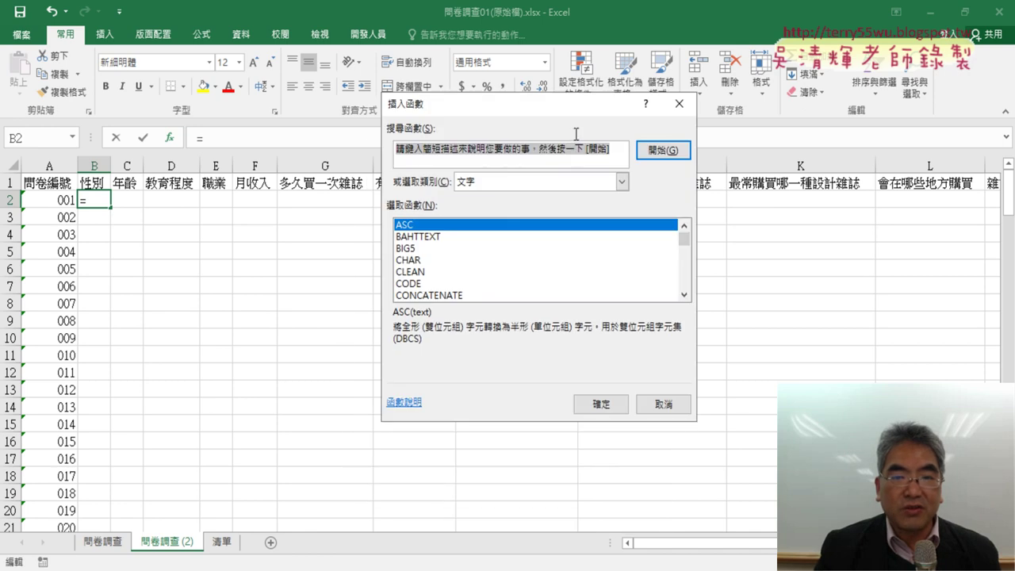
click(555, 182)
click(487, 267)
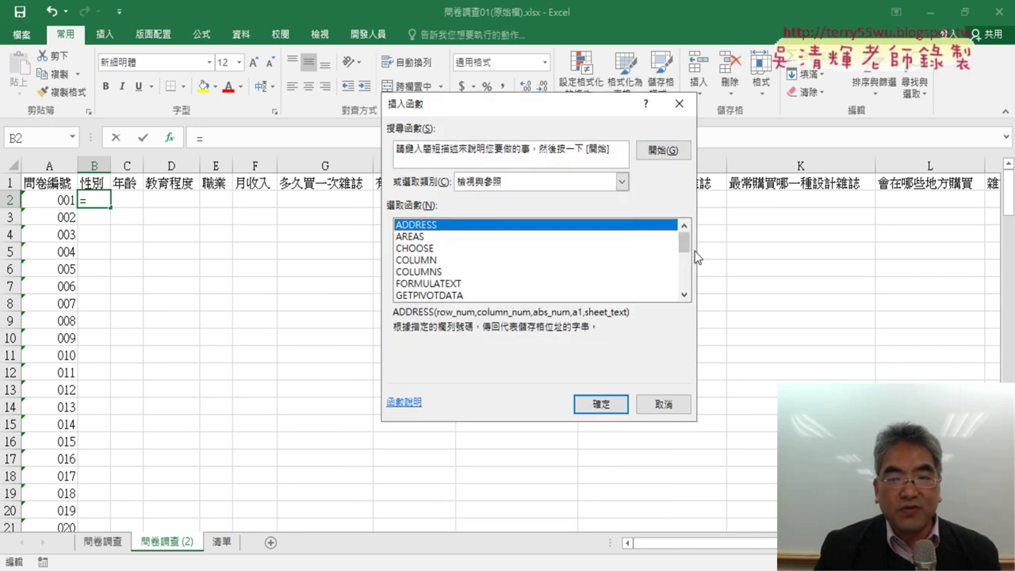
drag(684, 240, 686, 286)
click(438, 295)
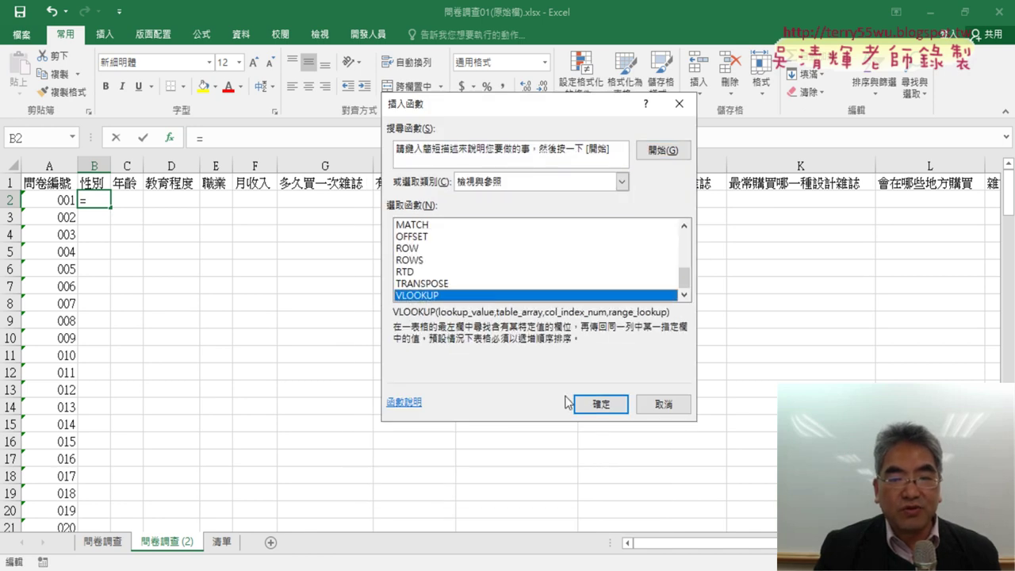
click(601, 405)
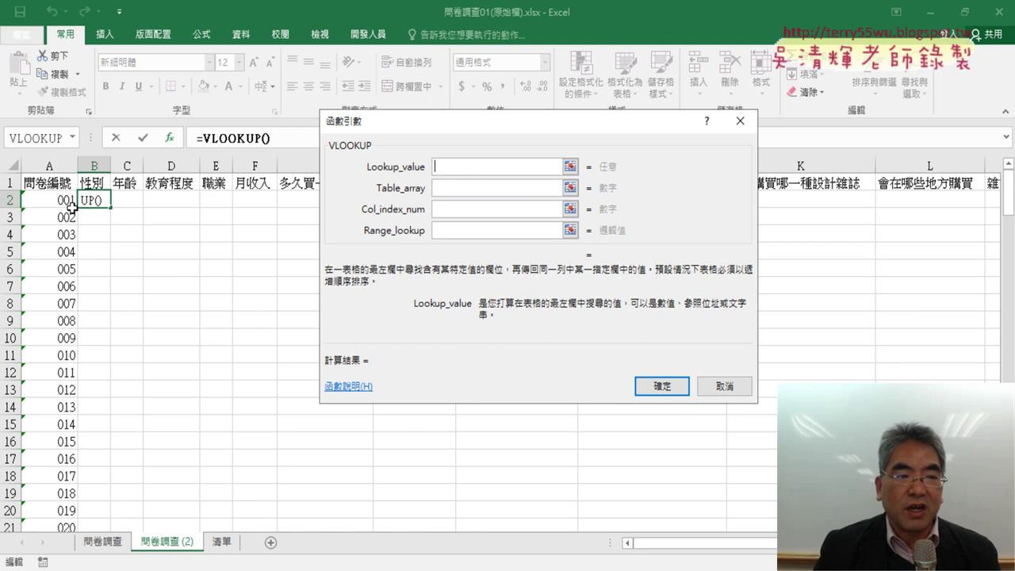
Step: Fill VLOOKUP arguments 問卷調查!B2, 性別, 2 and 0 so B2 shows 男
click(102, 541)
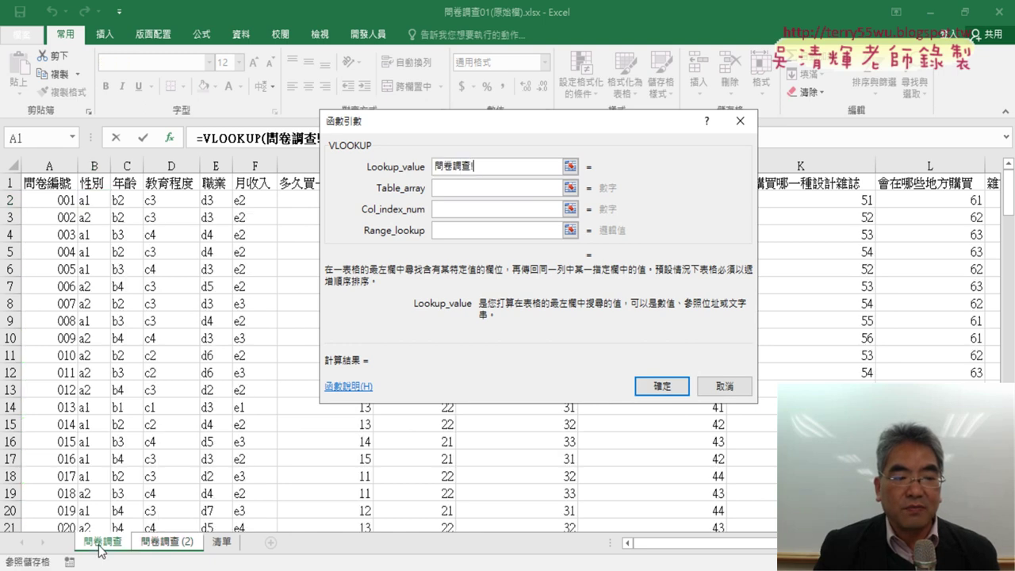
click(92, 204)
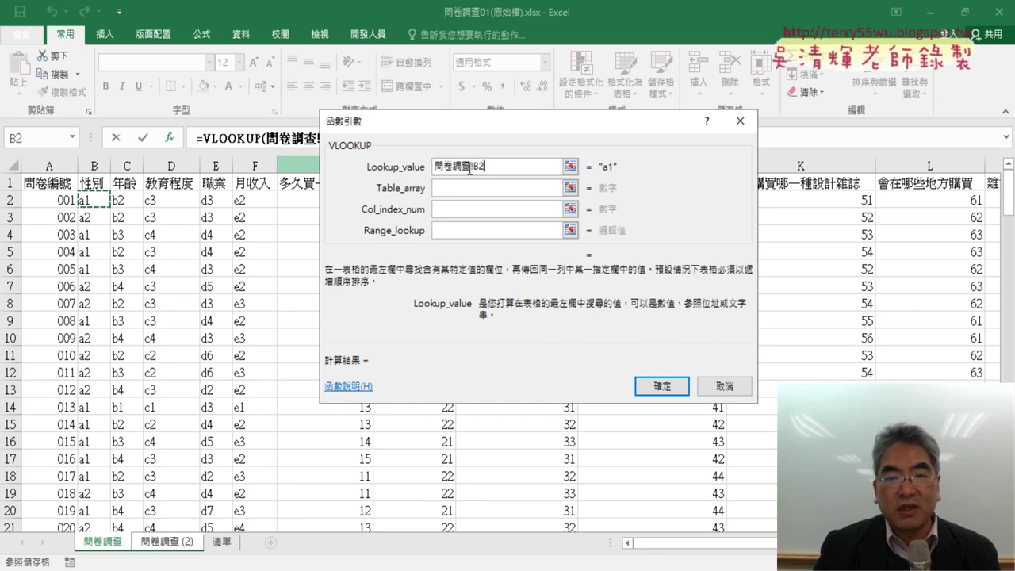
click(465, 188)
click(474, 161)
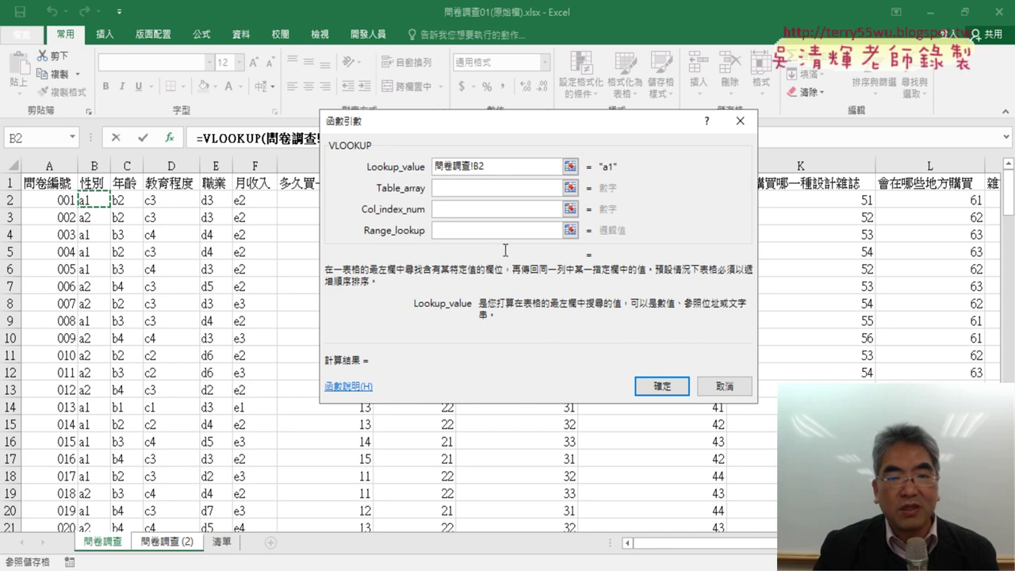
click(486, 188)
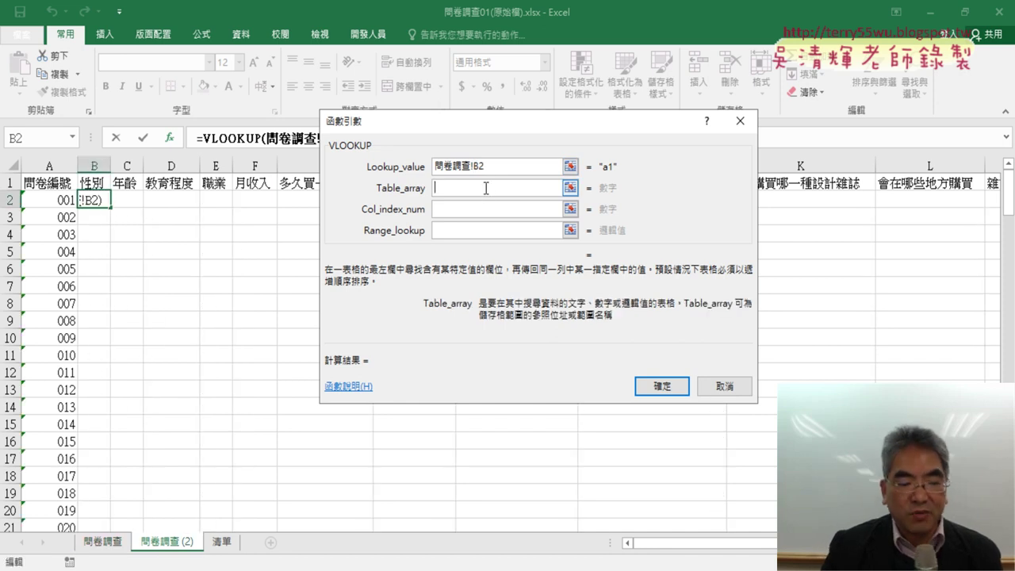
key(F3)
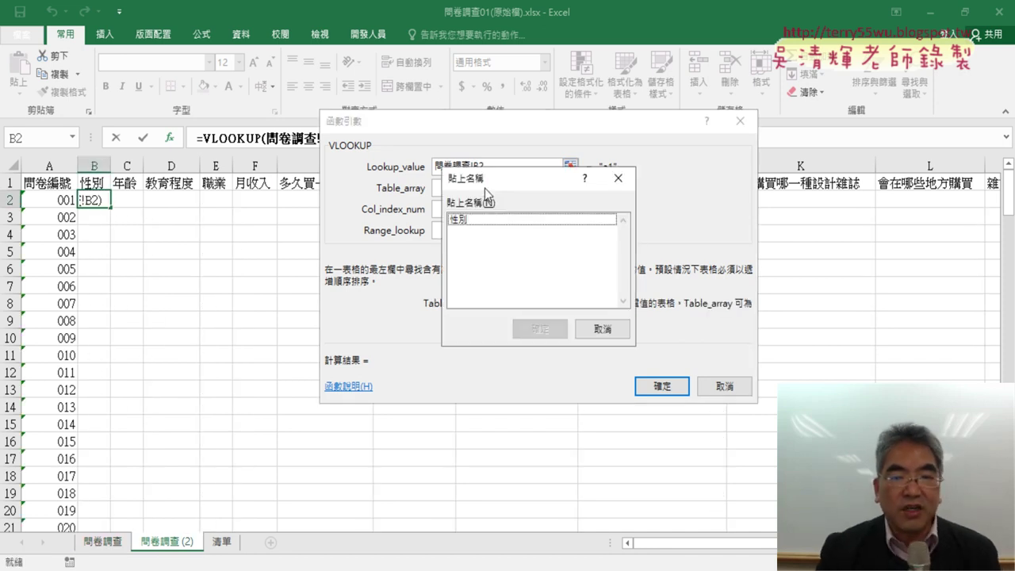
click(471, 223)
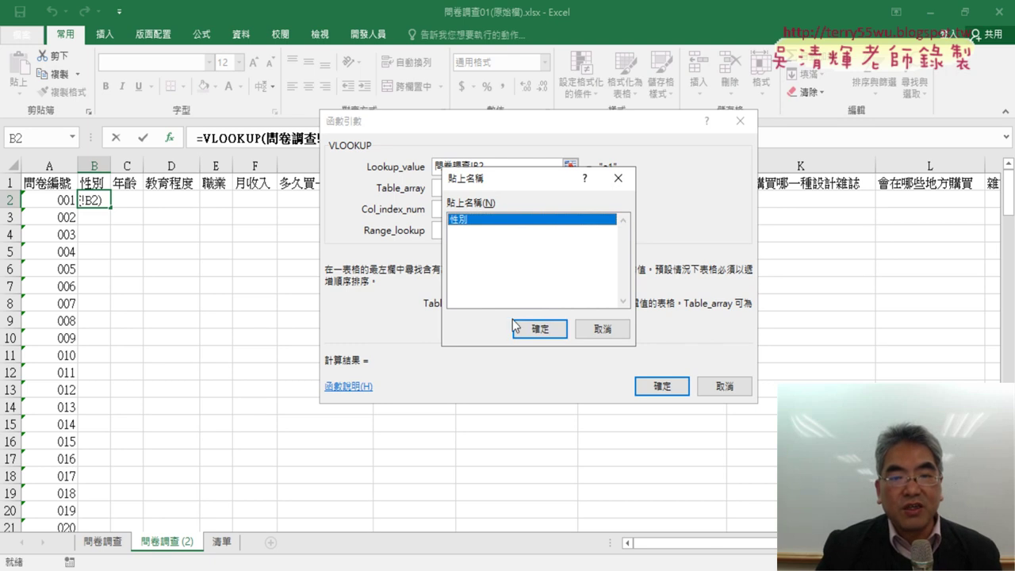
click(536, 328)
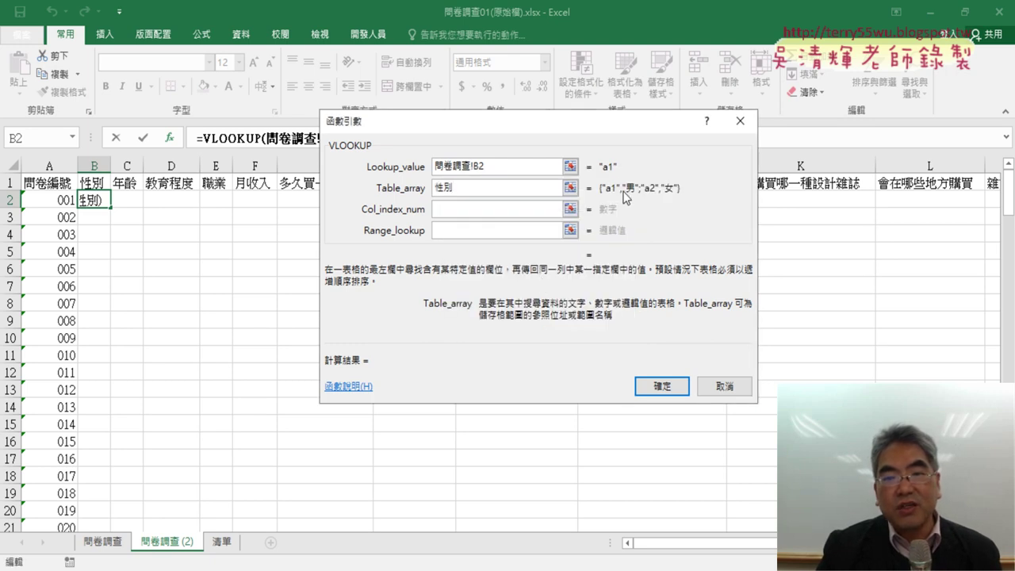
click(490, 209)
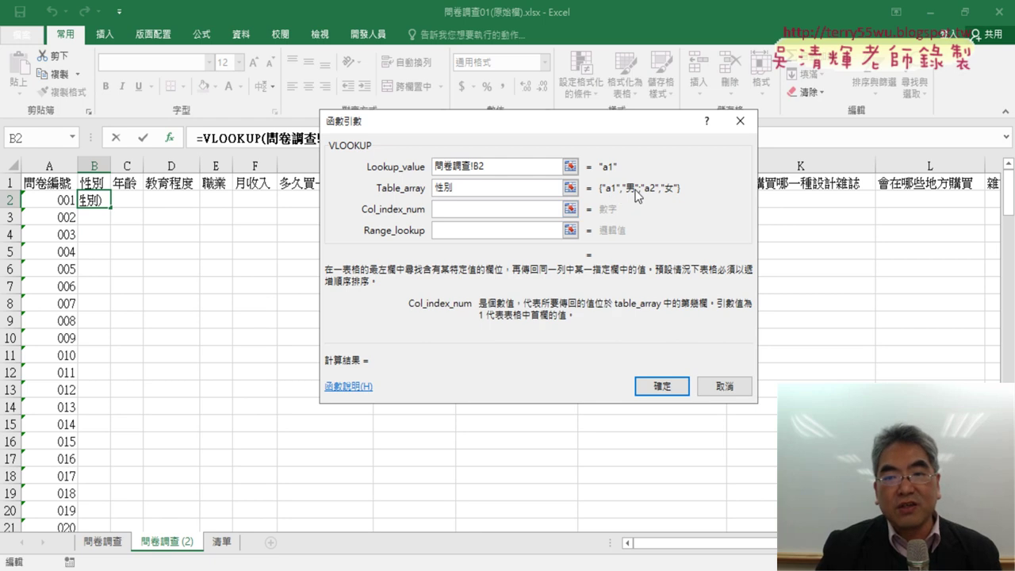
text(2)
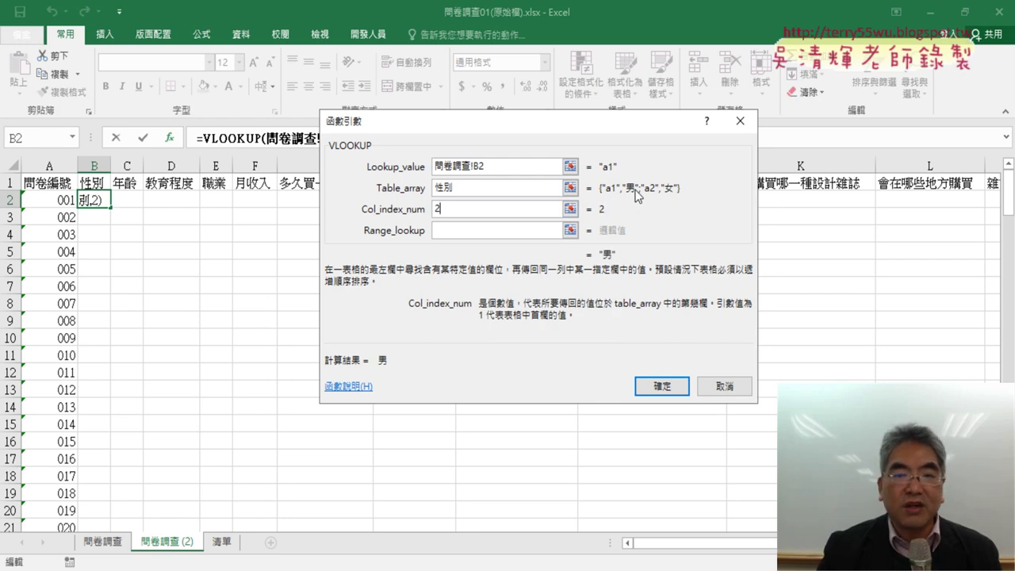
click(466, 229)
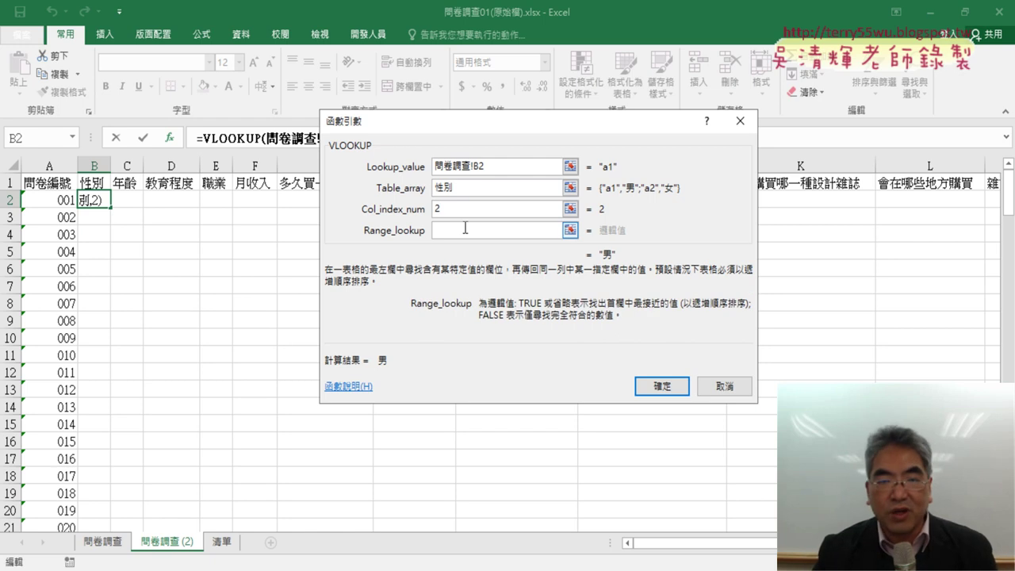
text(0)
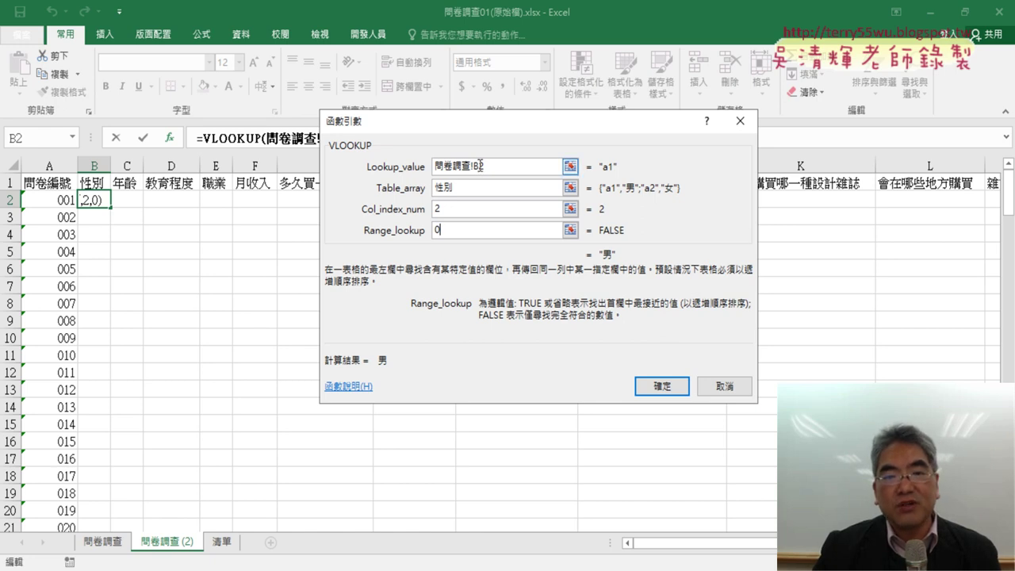
click(663, 388)
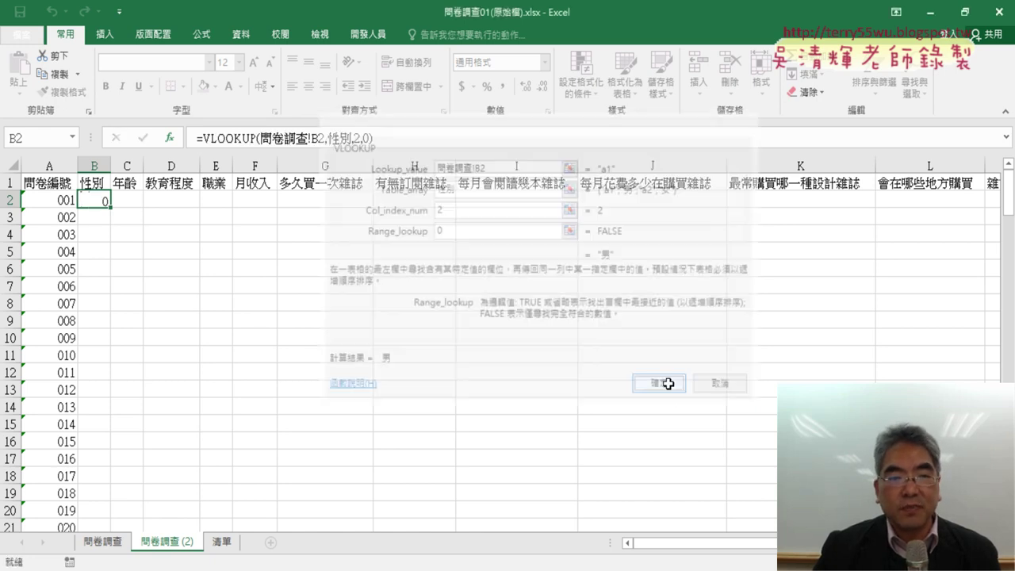
double_click(111, 208)
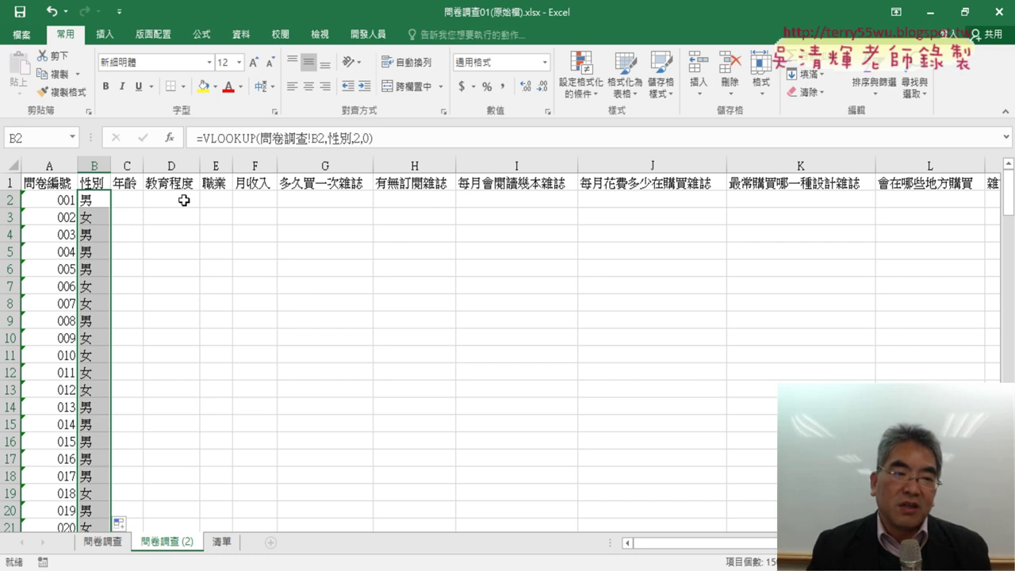
click(134, 199)
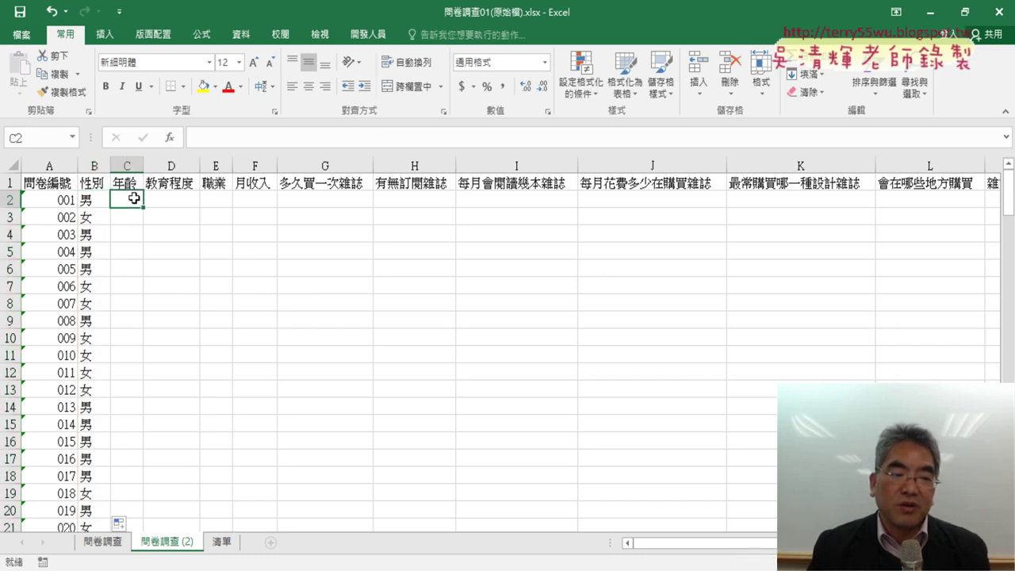
Step: Name the 清單 age table D2:E5 as 年齡, then go back to B2 on 問卷調查 (2)
click(222, 544)
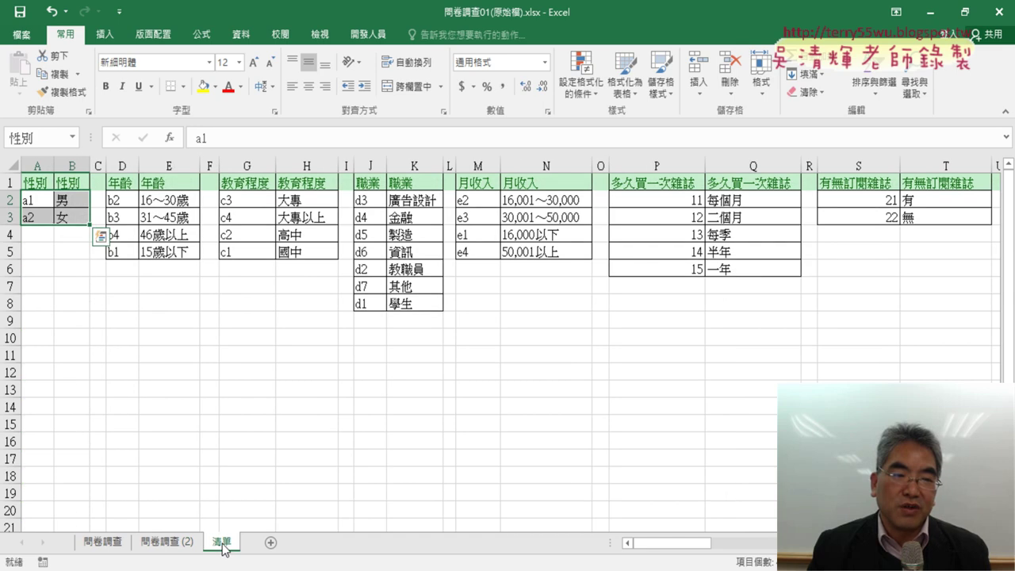
click(150, 190)
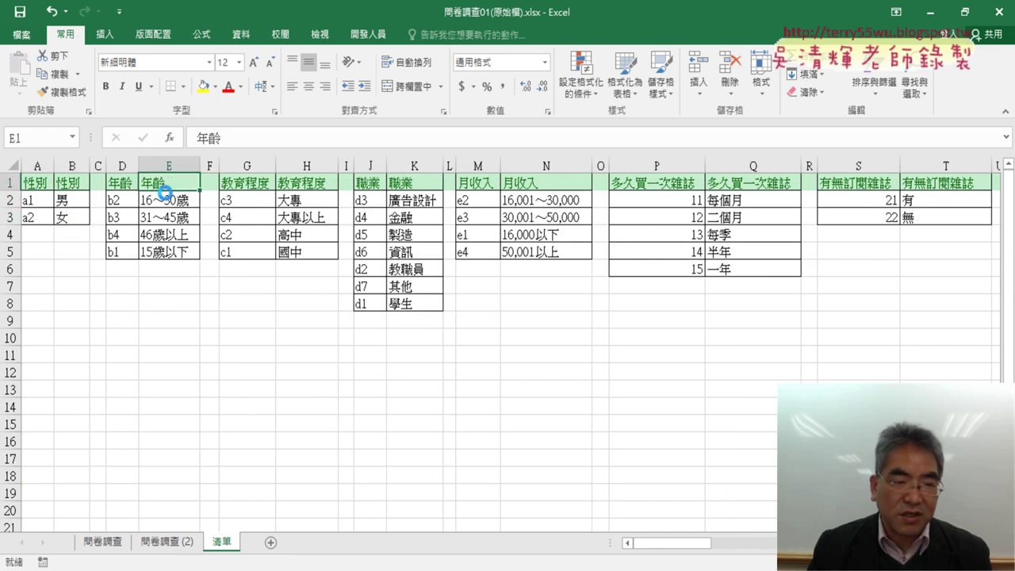
key(ctrl+c)
drag(127, 201, 193, 247)
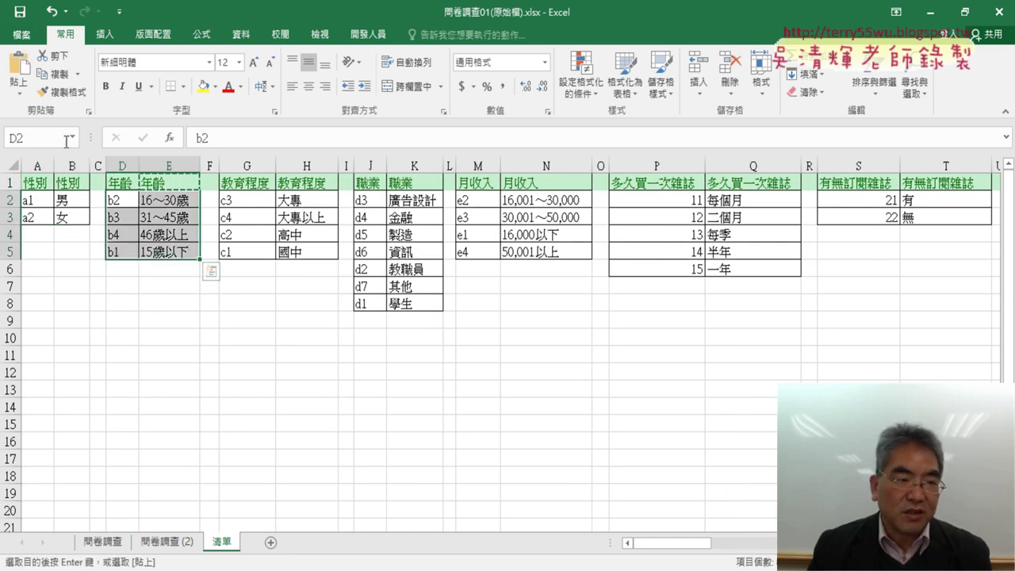
key(ctrl+v)
key(Return)
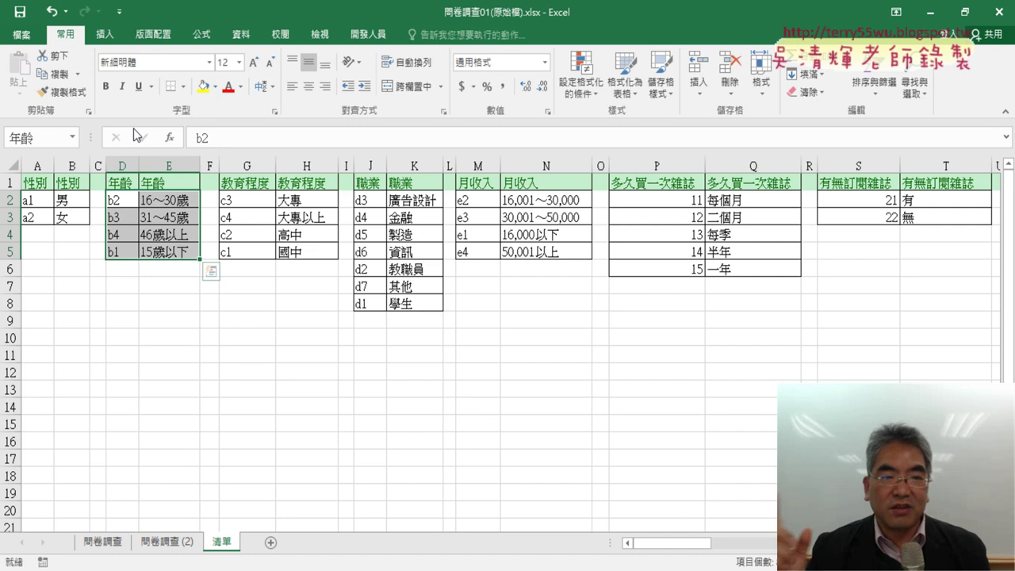
click(178, 546)
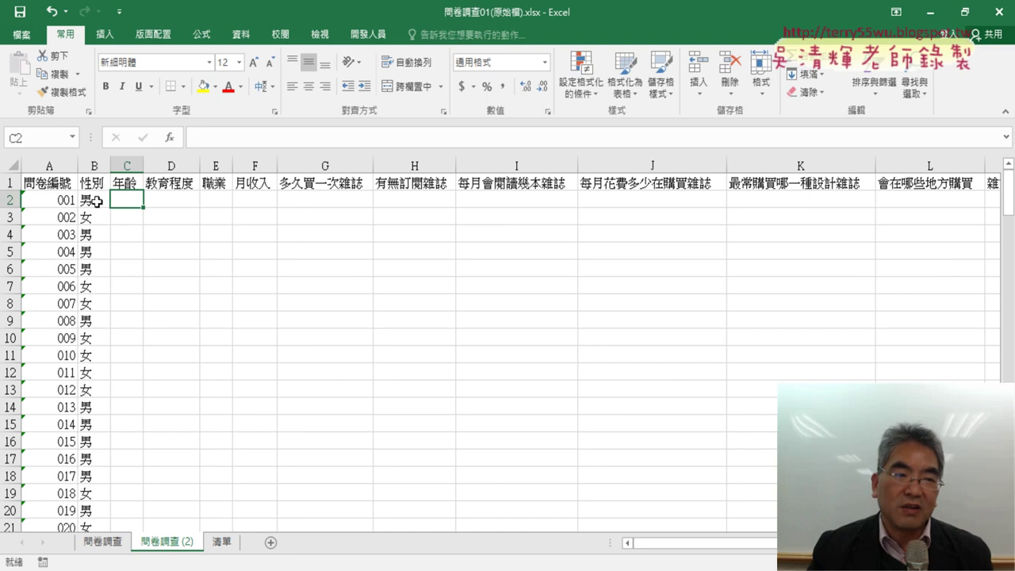
click(94, 202)
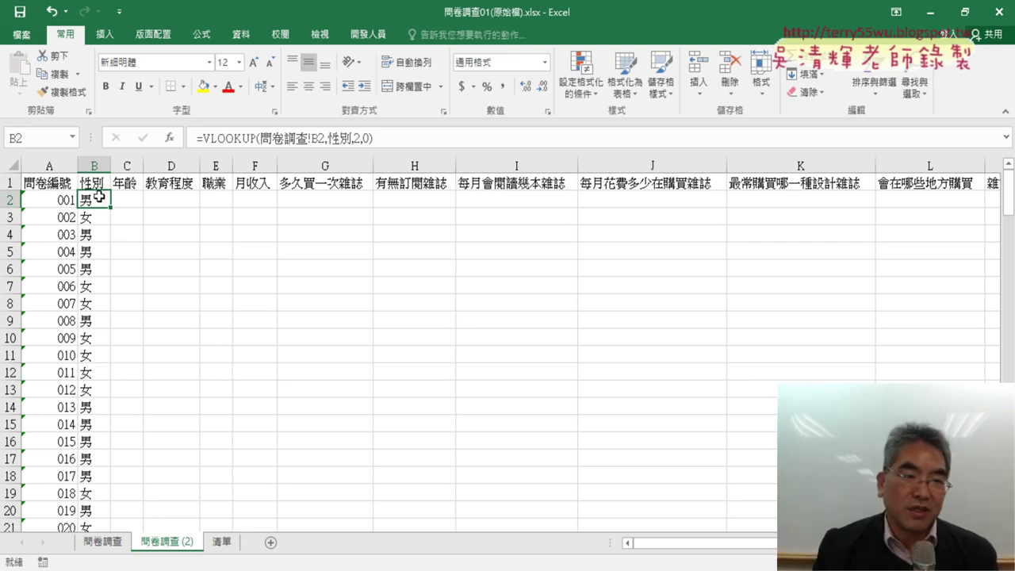
Step: Copy B2's VLOOKUP formula text and paste it into cell C2
drag(403, 137, 155, 141)
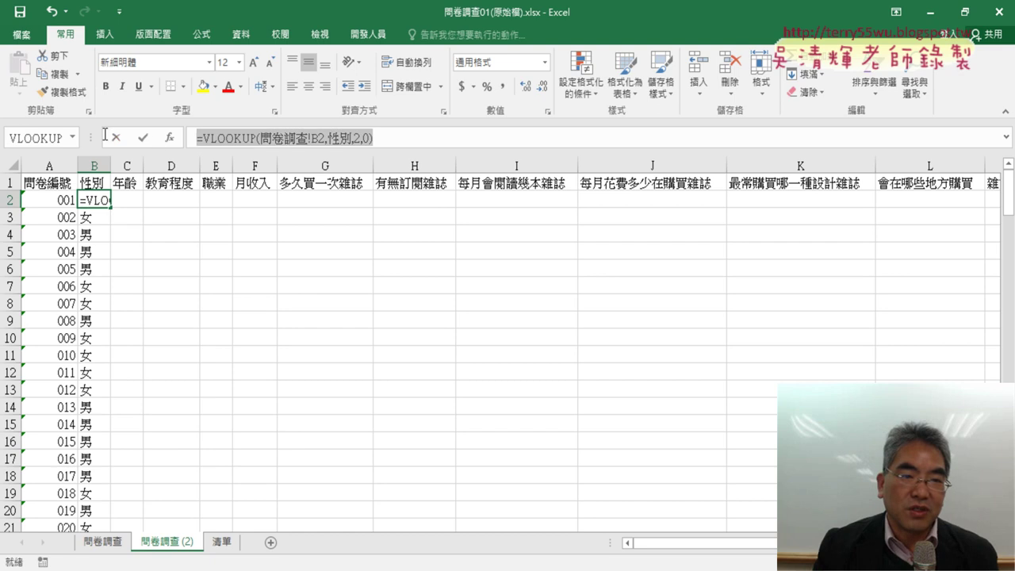
right_click(243, 145)
click(274, 165)
click(116, 139)
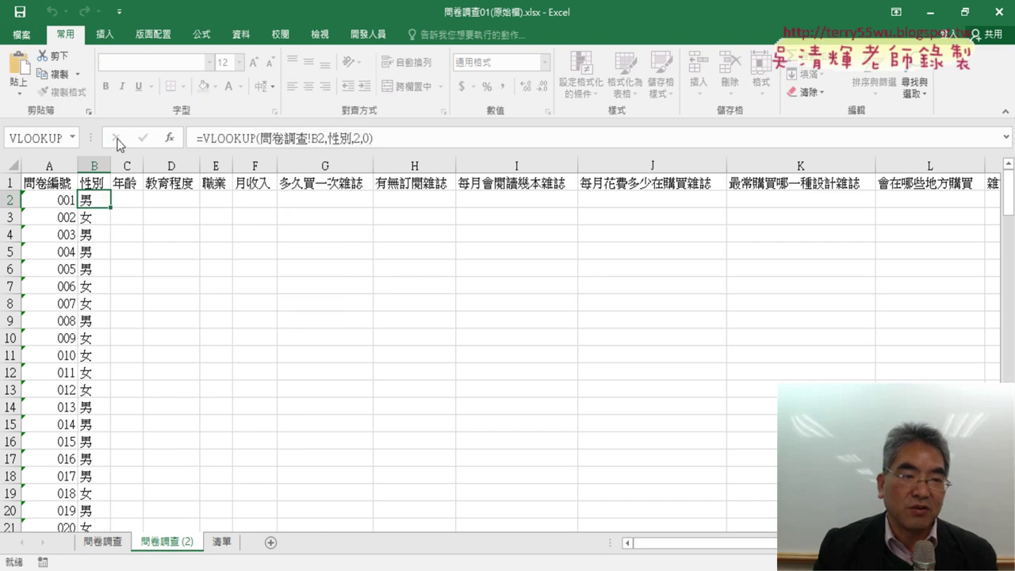
click(141, 196)
click(227, 137)
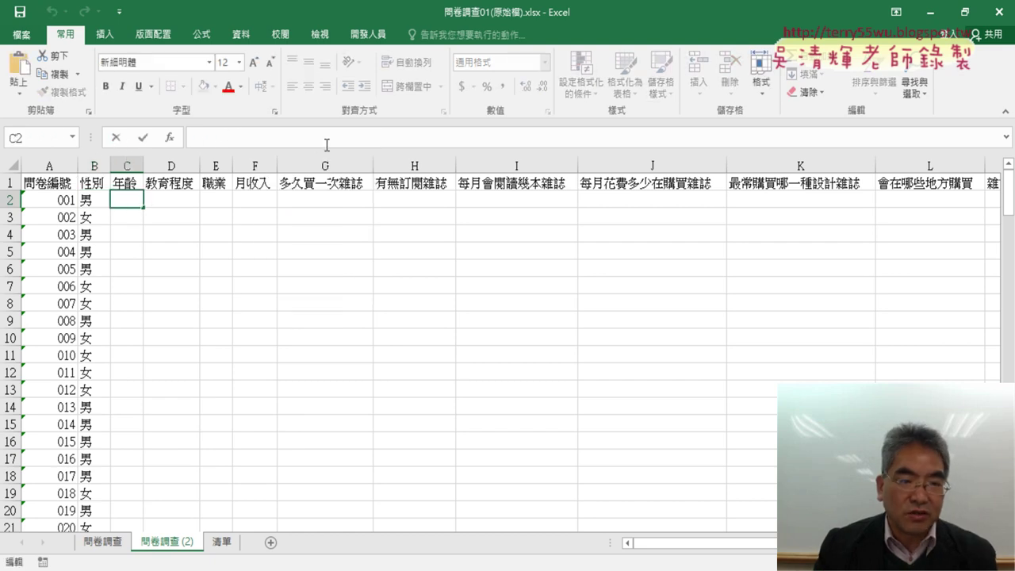
key(ctrl+v)
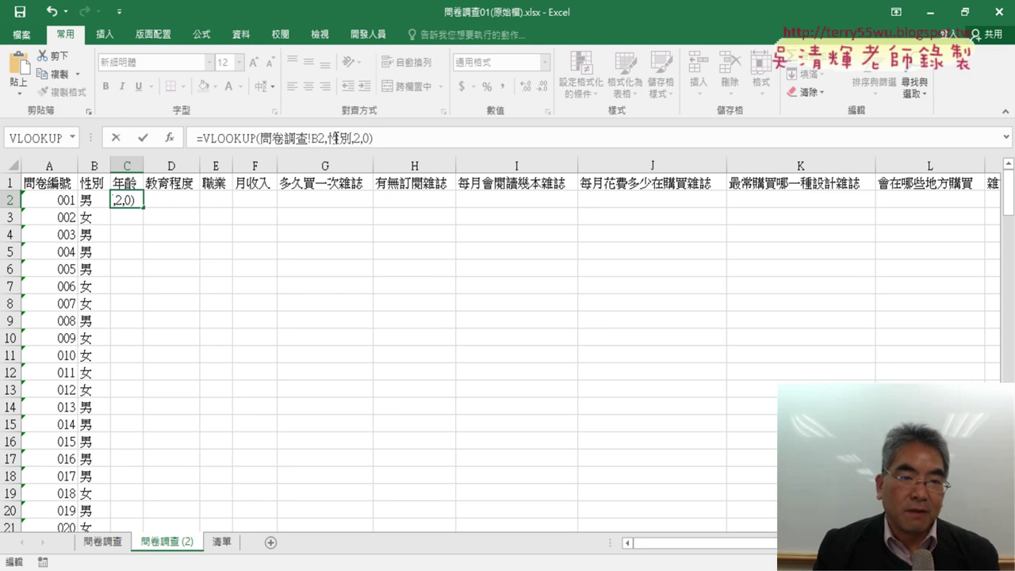
Step: Replace the 性別 lookup table in C2's formula with the 年齡 name
drag(331, 138, 347, 141)
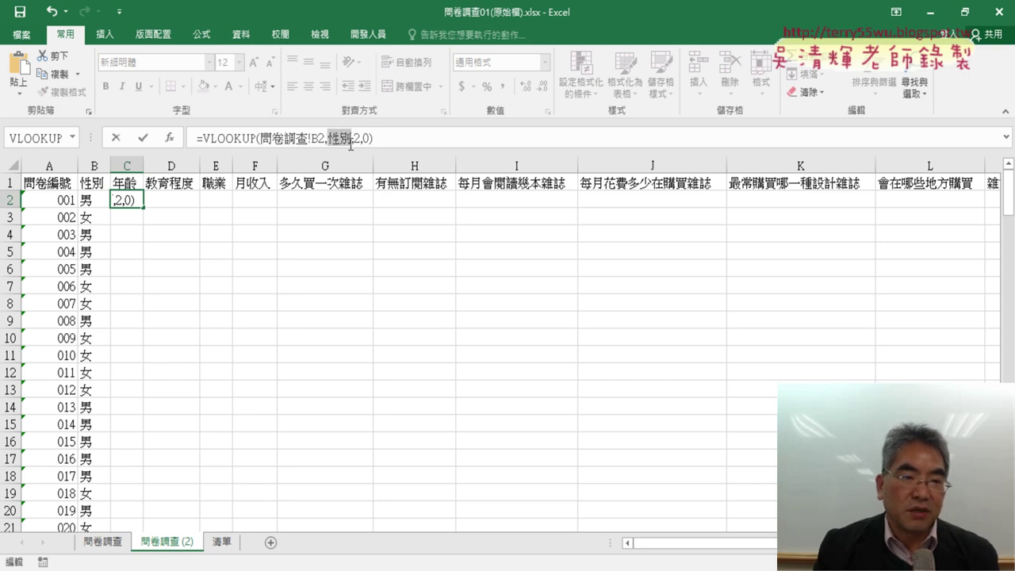
key(Delete)
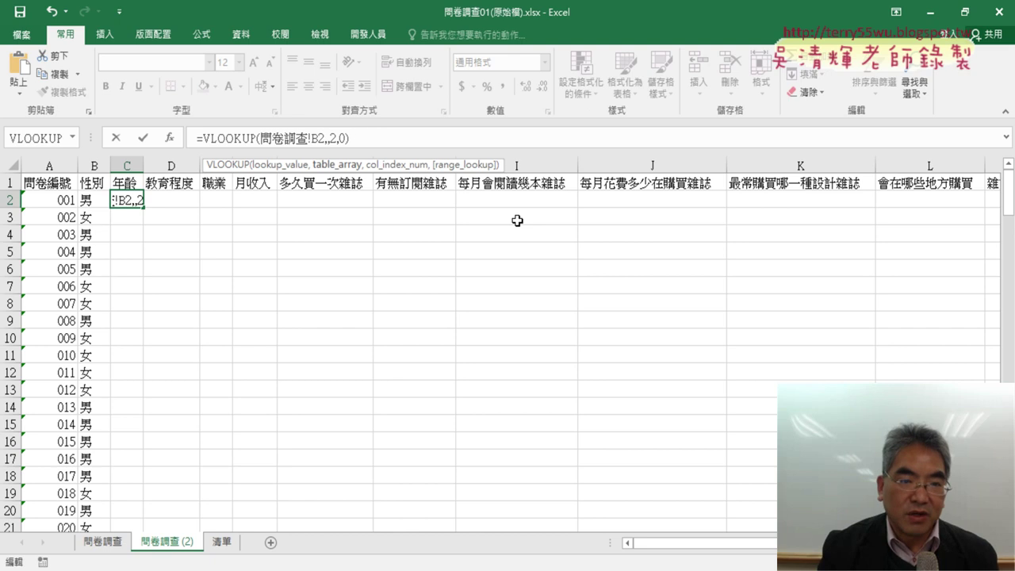
key(F3)
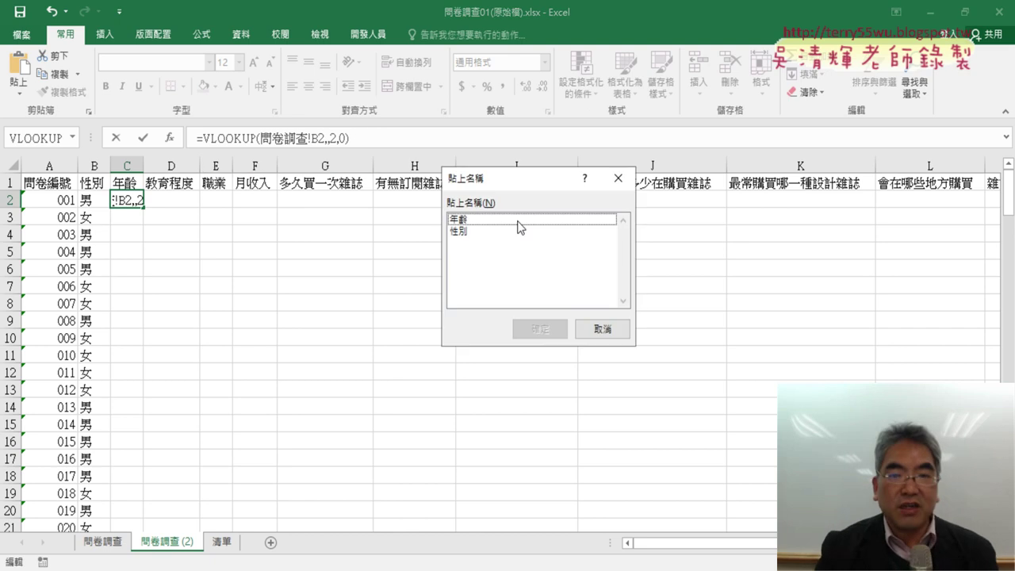
click(520, 221)
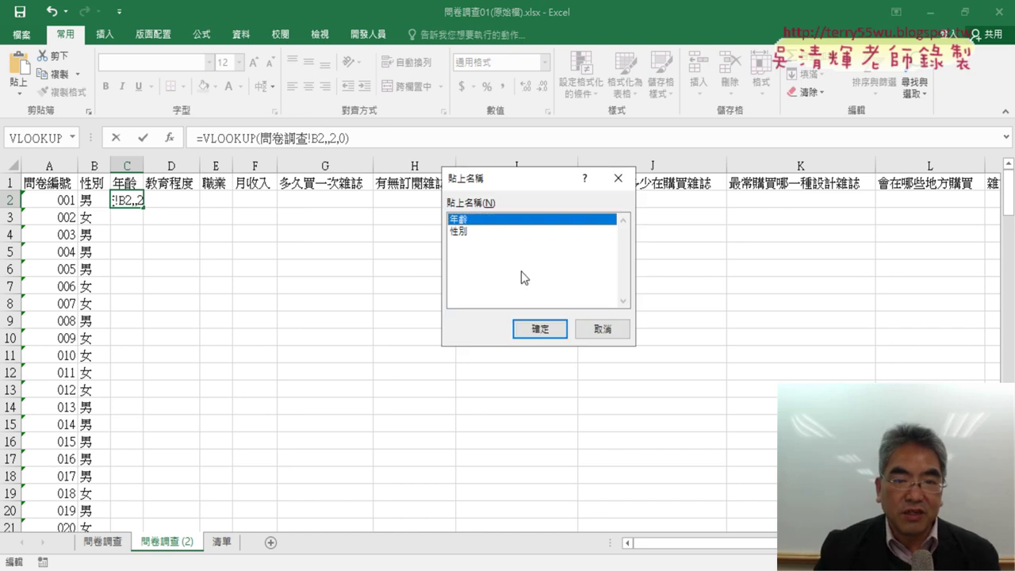
click(533, 329)
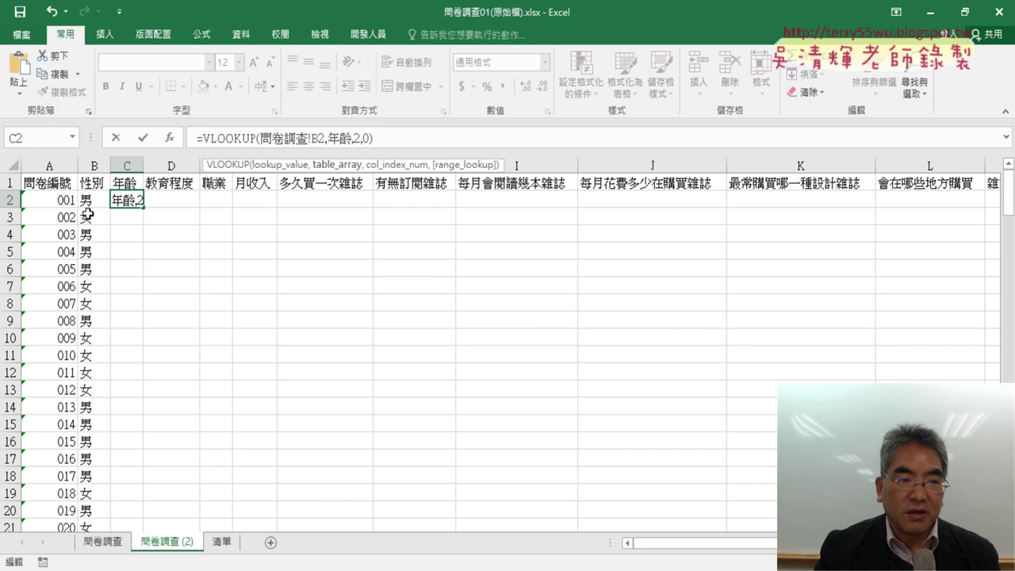
Step: Restore the comma and change the lookup value to 問卷調查!C2 in C2's formula
click(324, 139)
text(,)
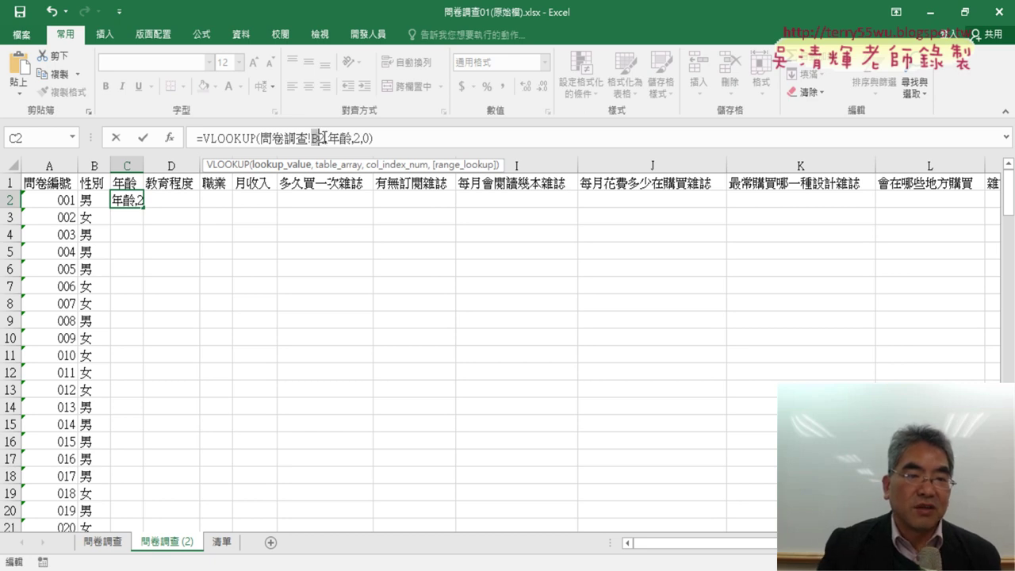
text(C)
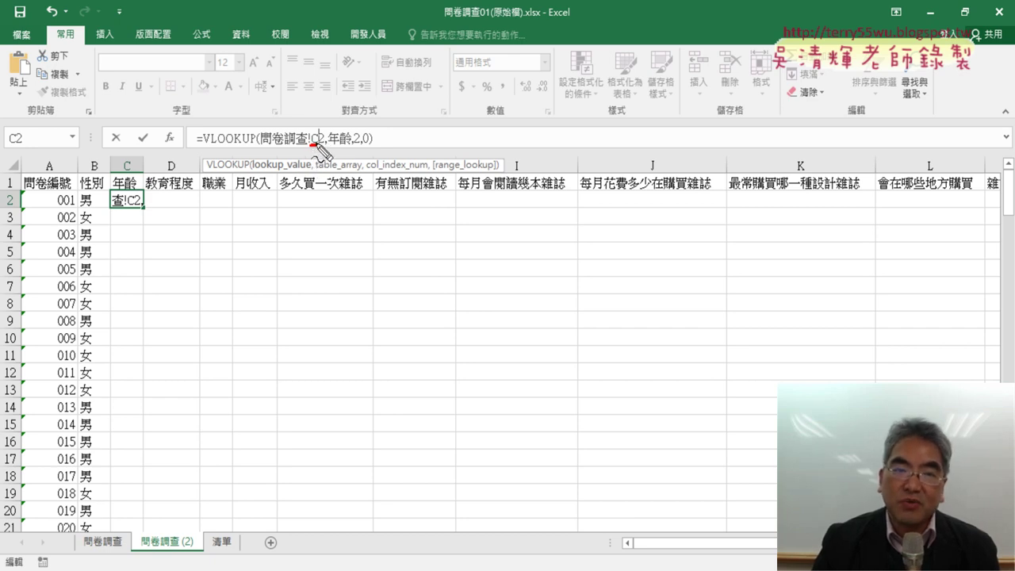
drag(333, 146, 348, 147)
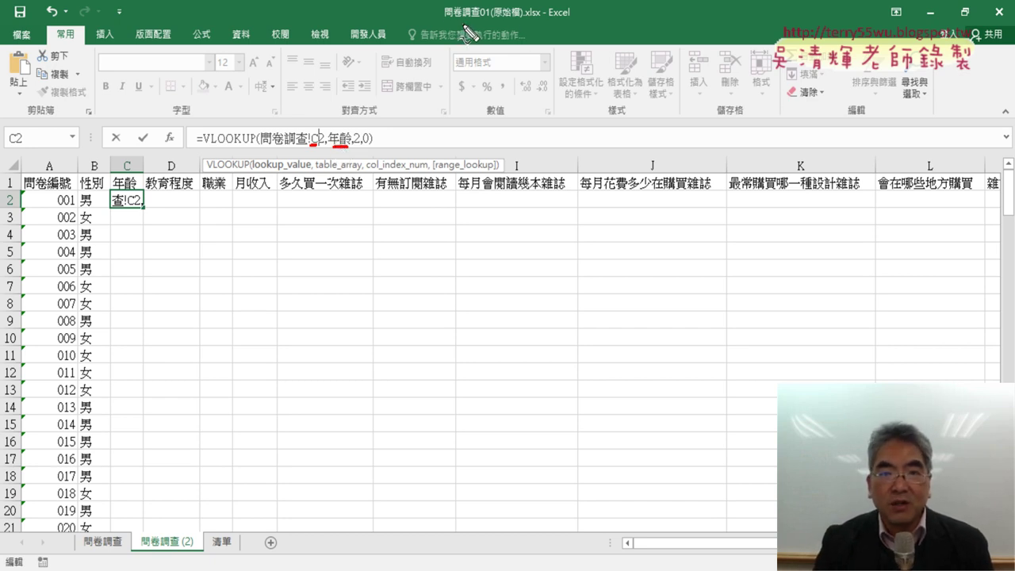
drag(447, 21, 491, 22)
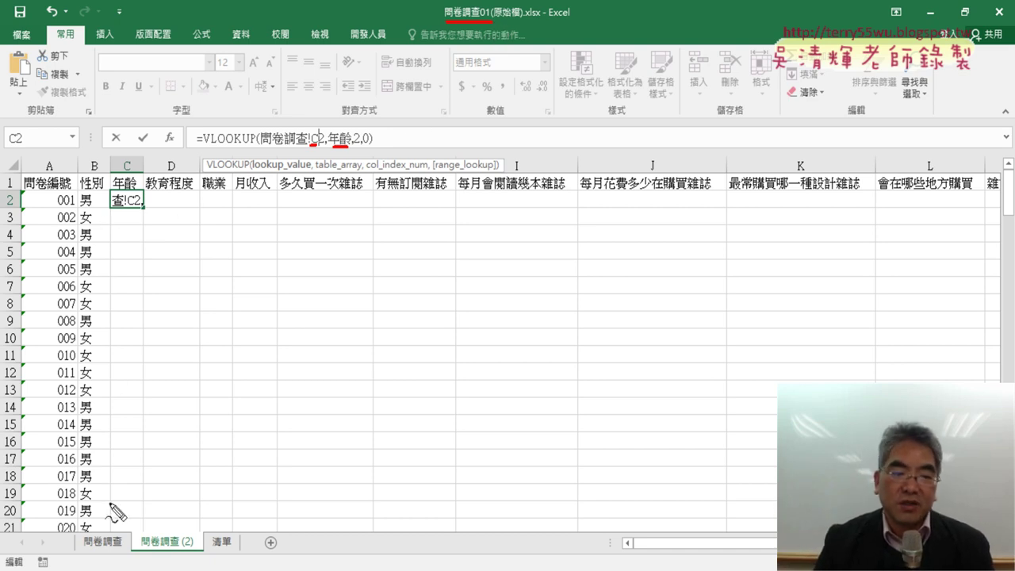
mouse_move(108, 530)
mouse_down()
mouse_move(119, 539)
mouse_move(168, 528)
mouse_move(175, 516)
mouse_up()
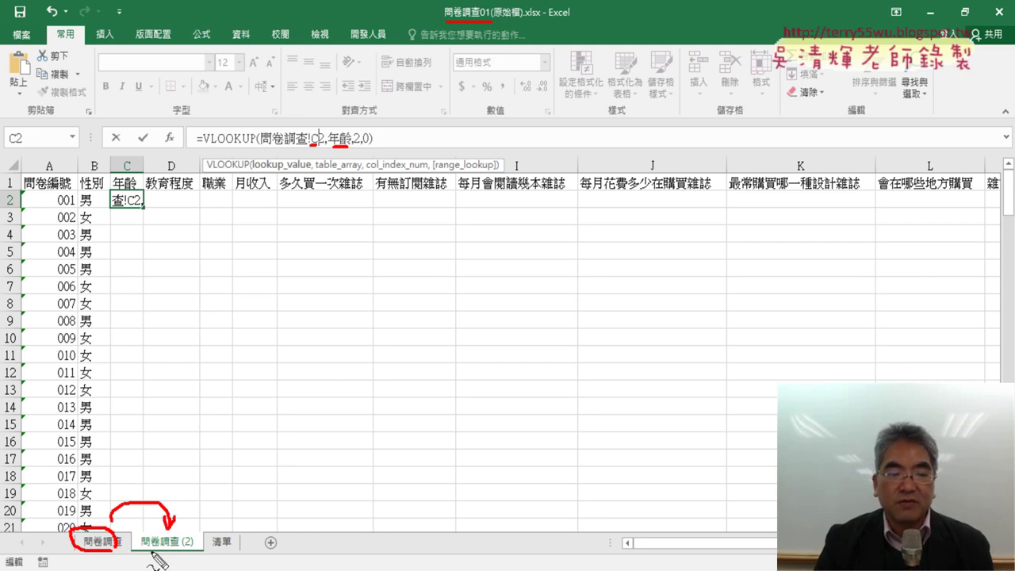
drag(151, 553, 190, 553)
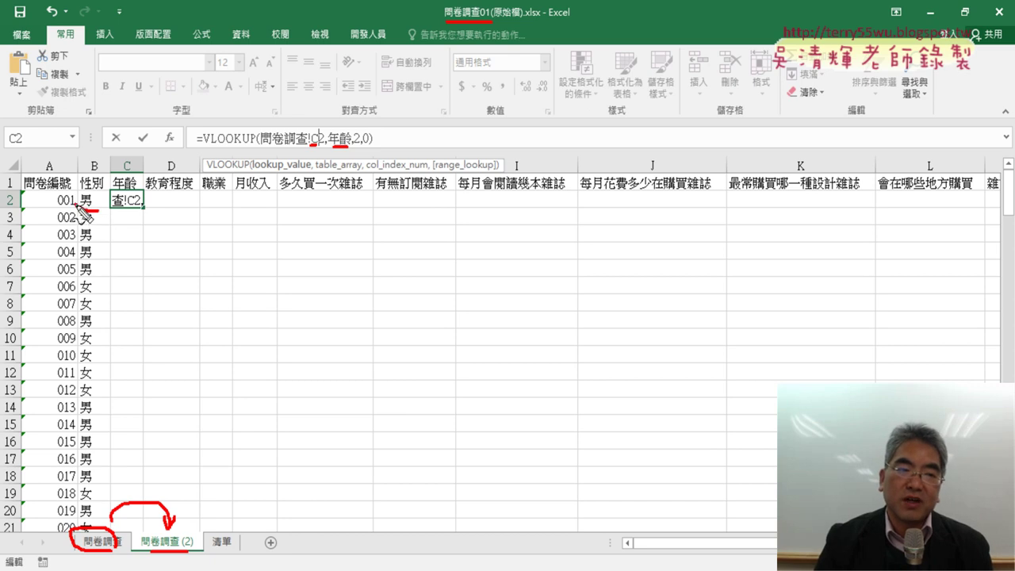
mouse_move(94, 190)
mouse_down()
mouse_move(96, 212)
mouse_move(222, 204)
mouse_move(211, 215)
mouse_up()
mouse_move(359, 214)
mouse_down()
mouse_move(360, 305)
mouse_move(373, 276)
mouse_up()
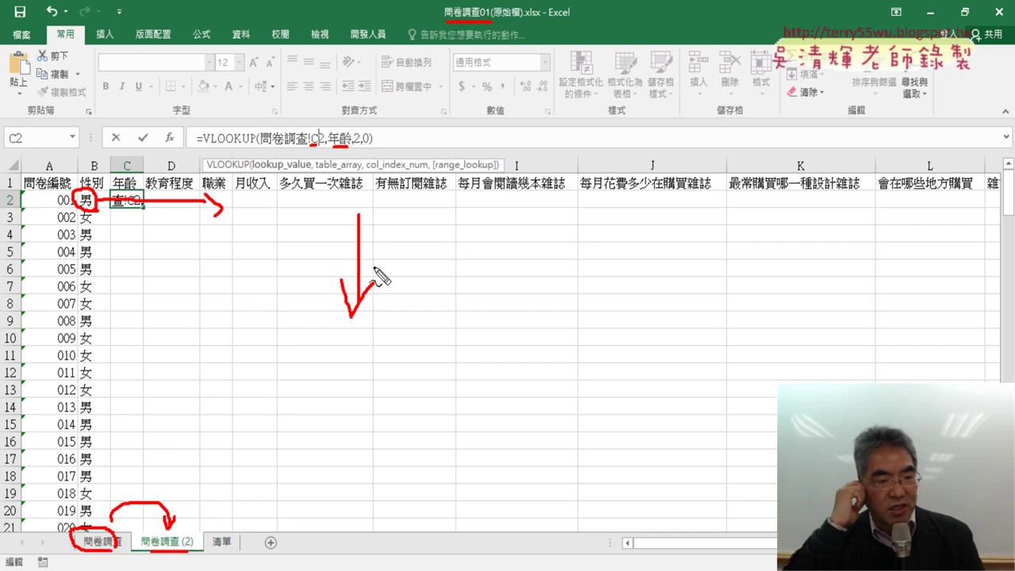
key(Escape)
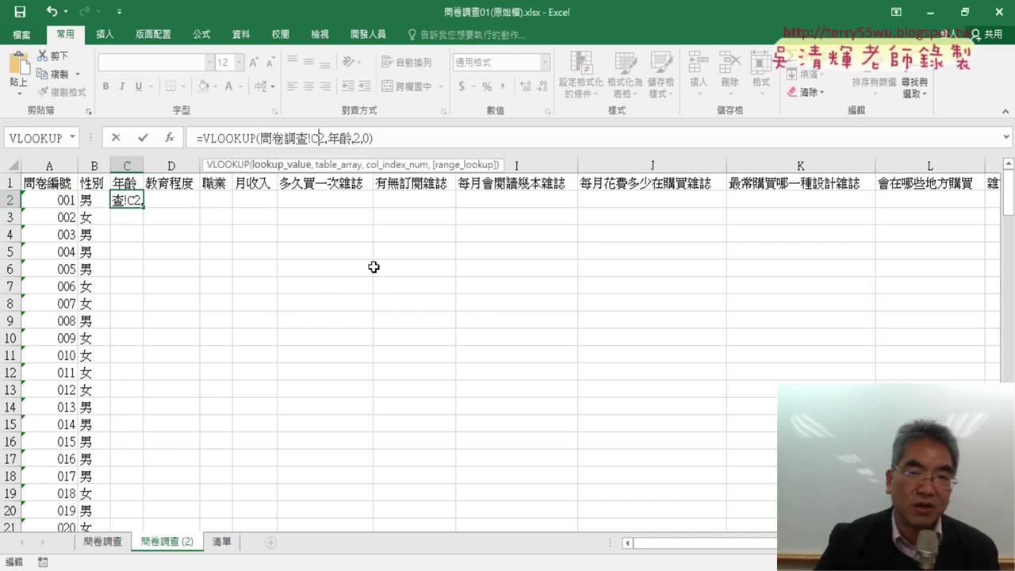